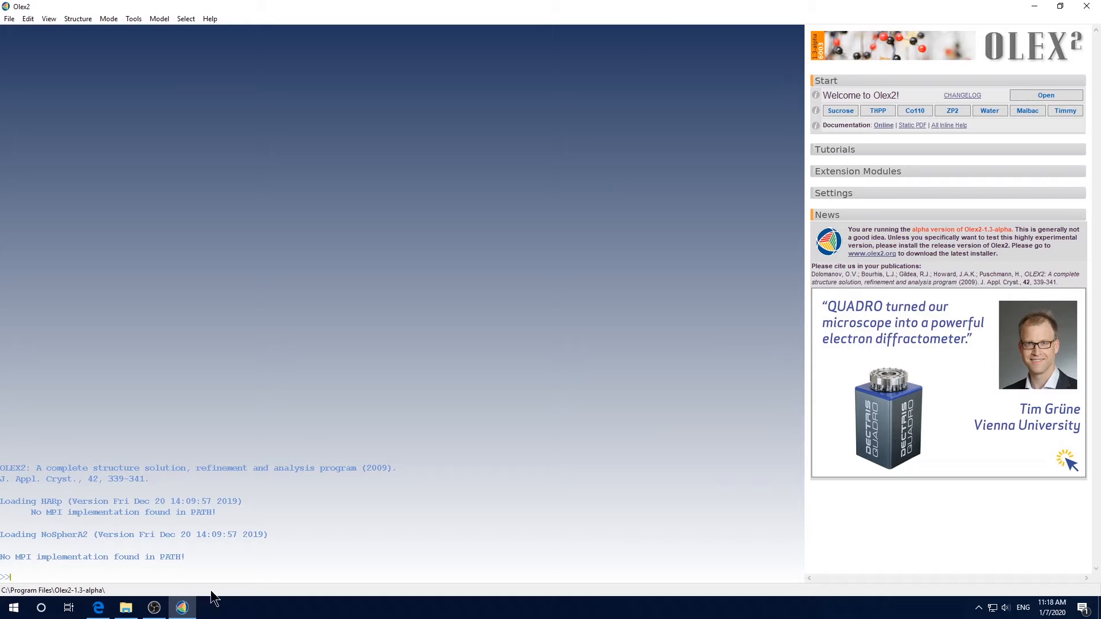
Open the Ylid .ins file from the Demo Data folder in Notepad++
left_click(126, 607)
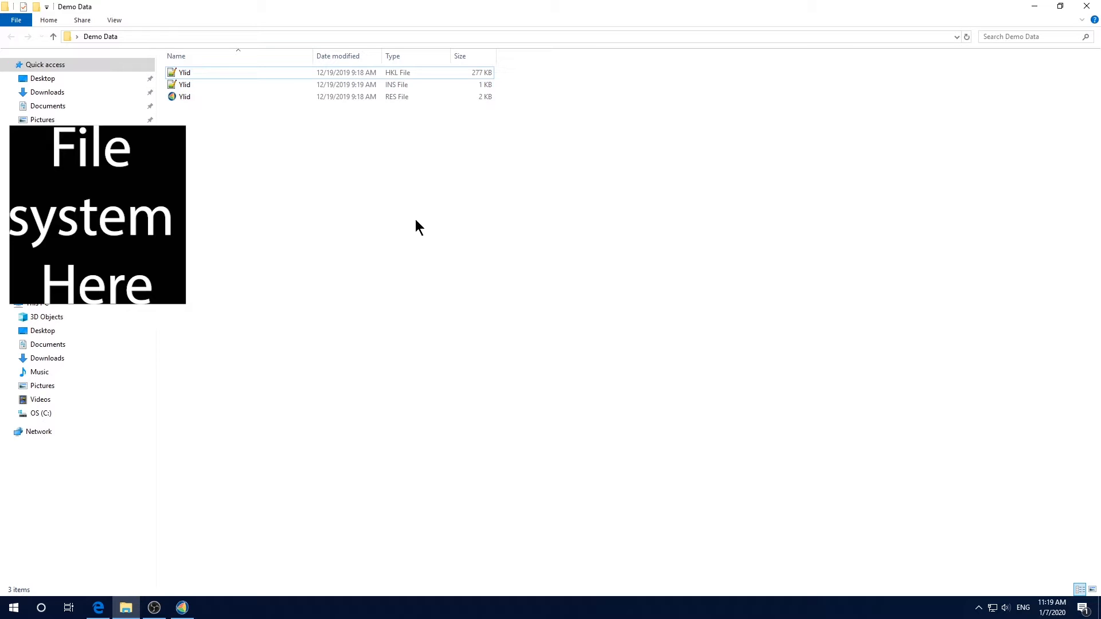
left_click(278, 83)
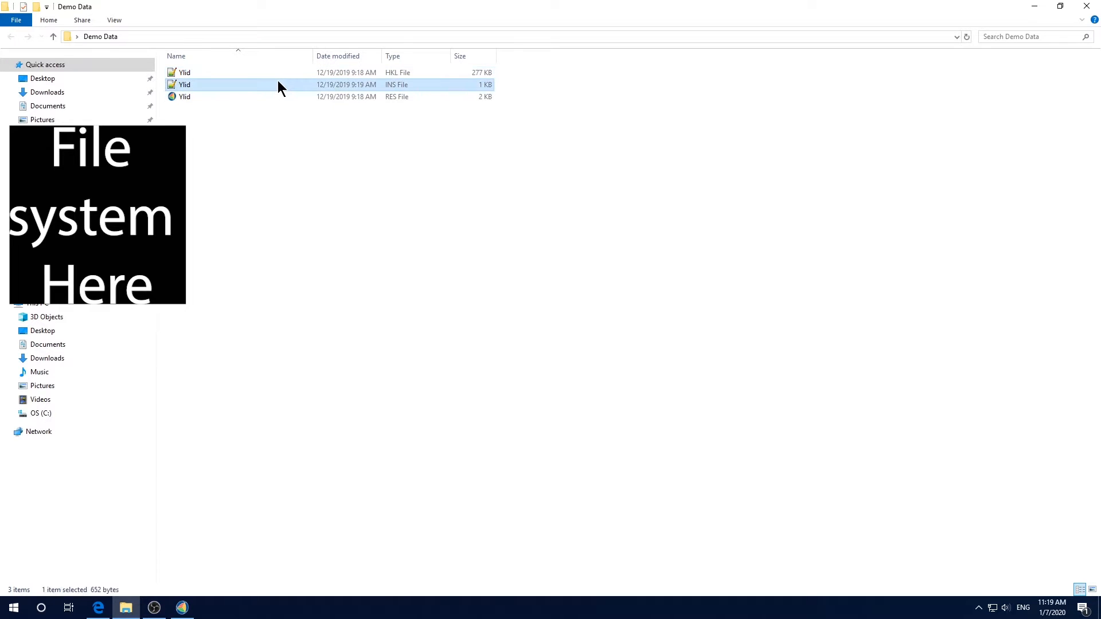
right_click(277, 84)
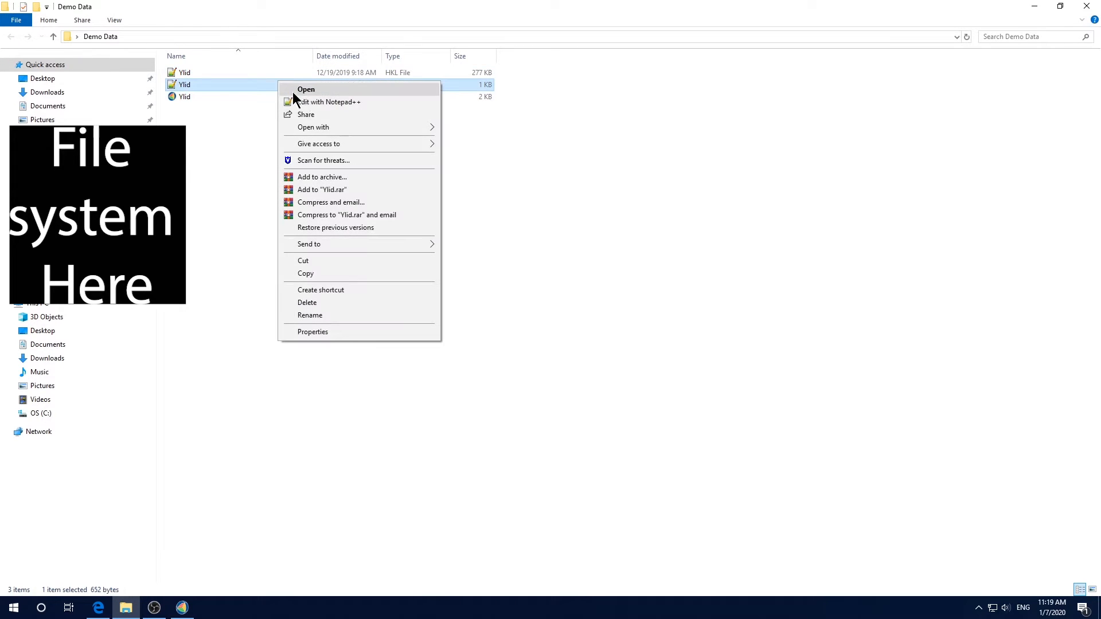
left_click(321, 102)
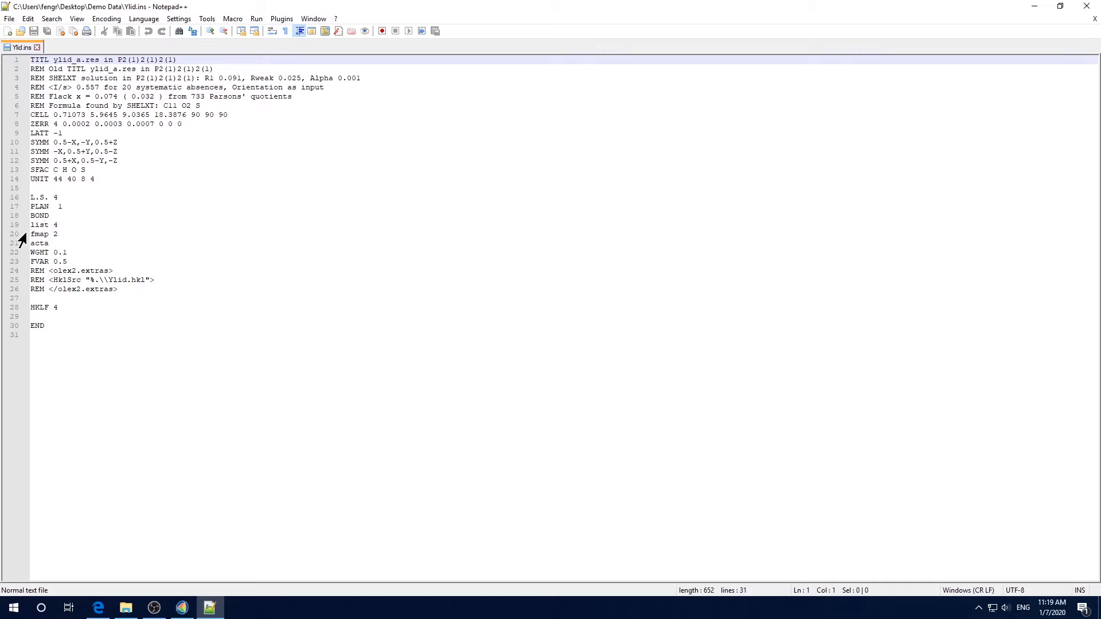
Compare the .ins file's instructions with the alphabetical list of SHELXL instructions in the browser
left_click(98, 608)
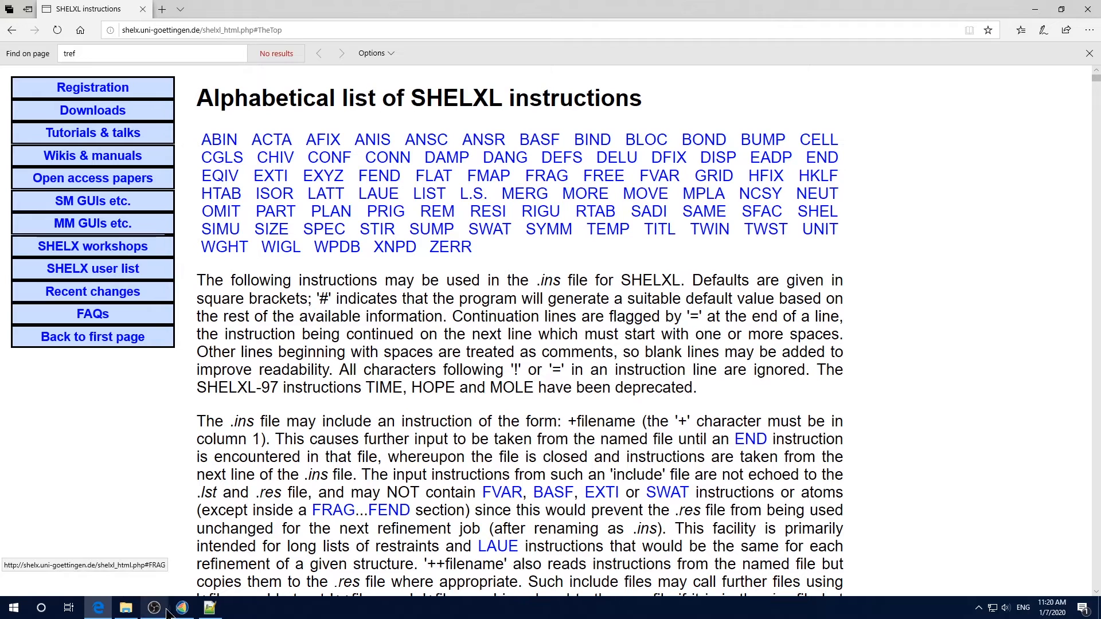
left_click(209, 608)
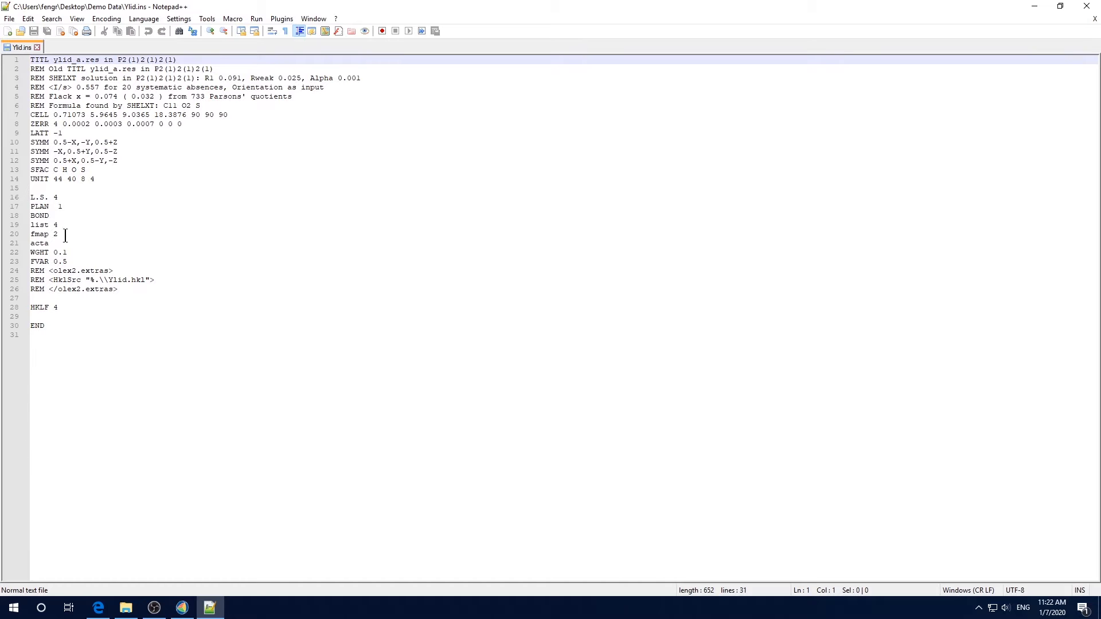
left_click(98, 607)
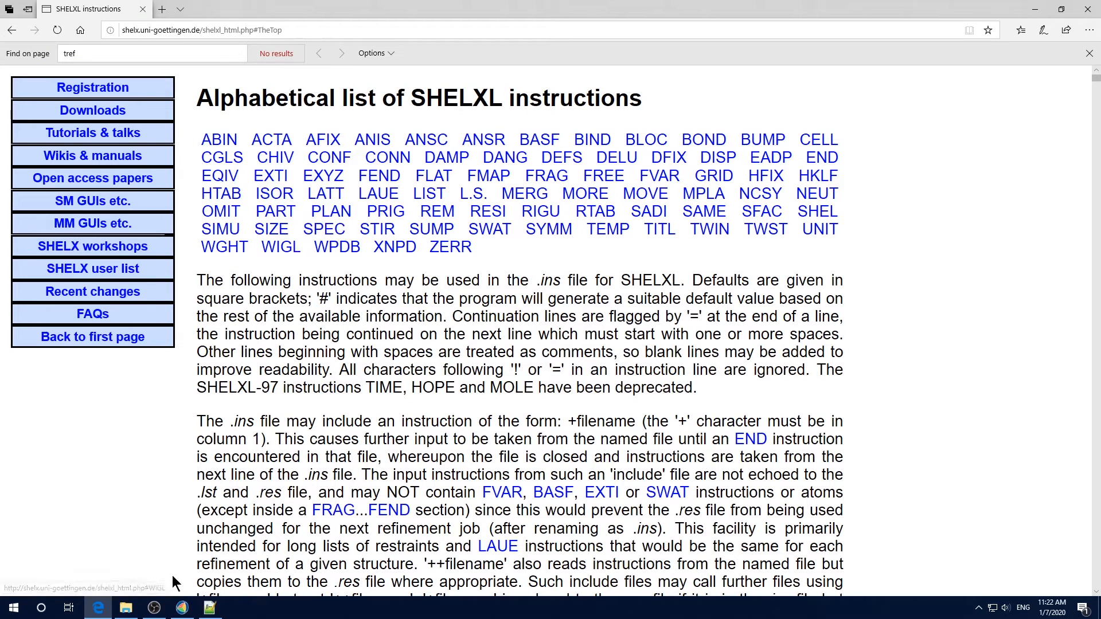
left_click(210, 607)
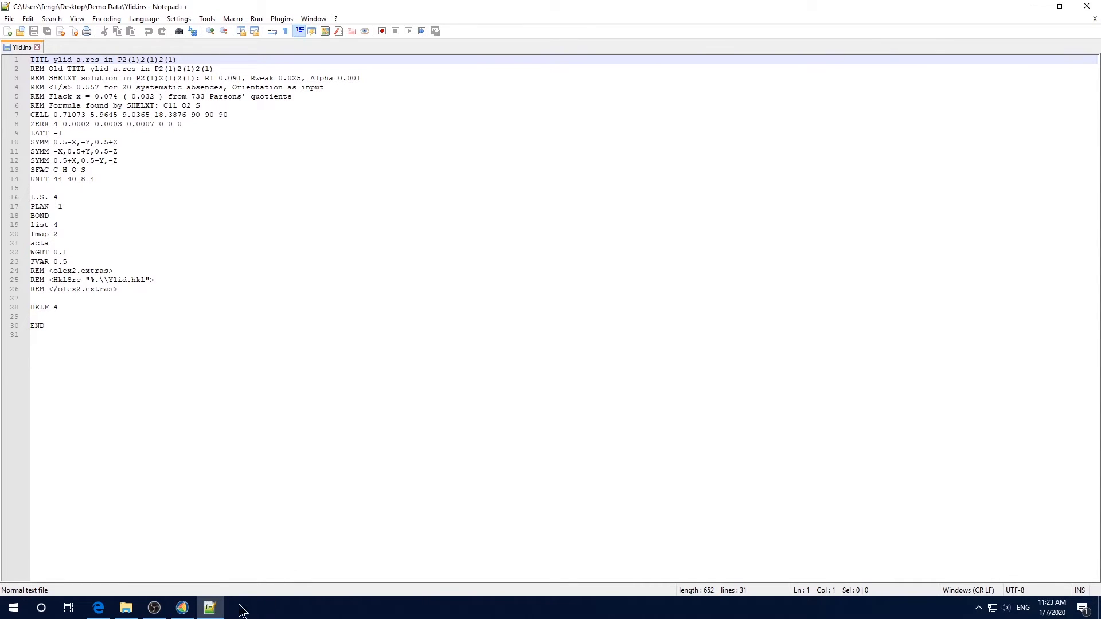
Open the Ylid .res file in Notepad++ and compare it with the .ins file
left_click(126, 608)
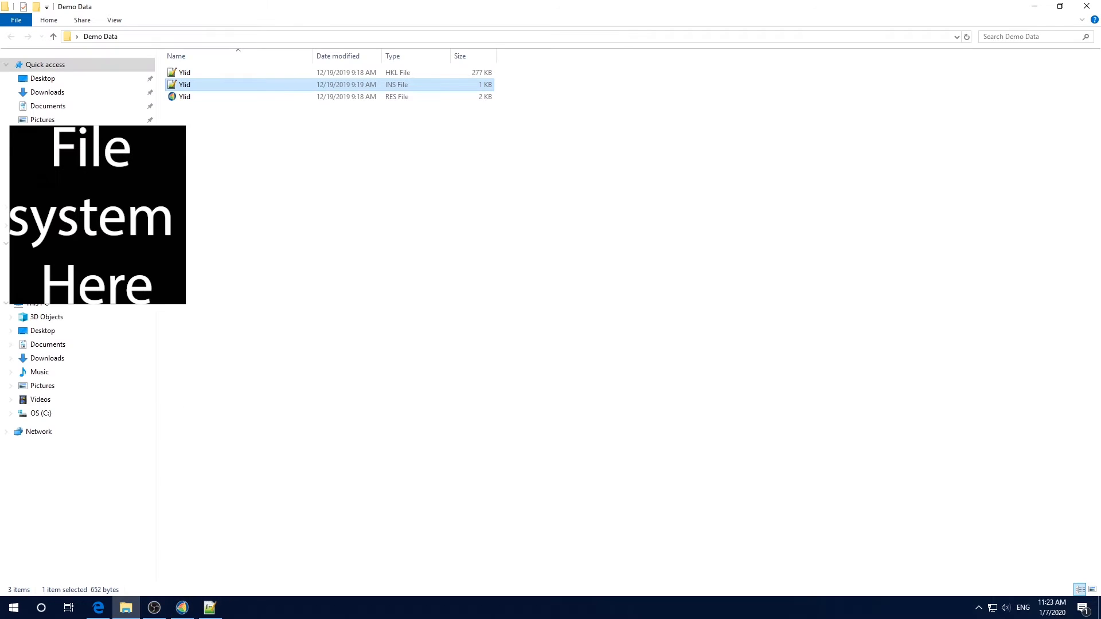
right_click(211, 96)
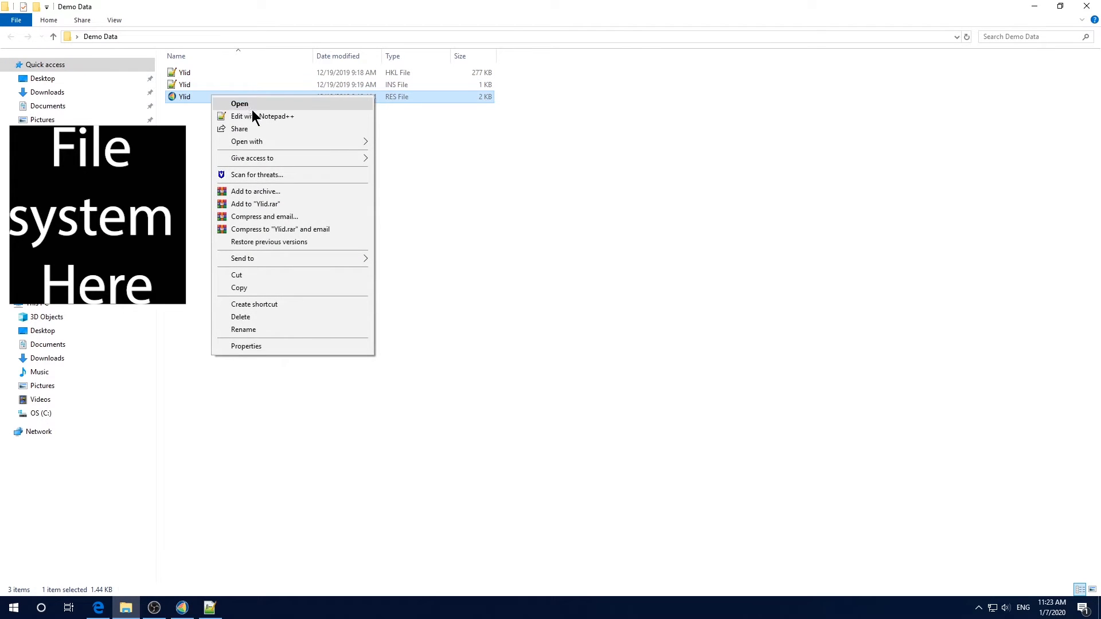
left_click(254, 115)
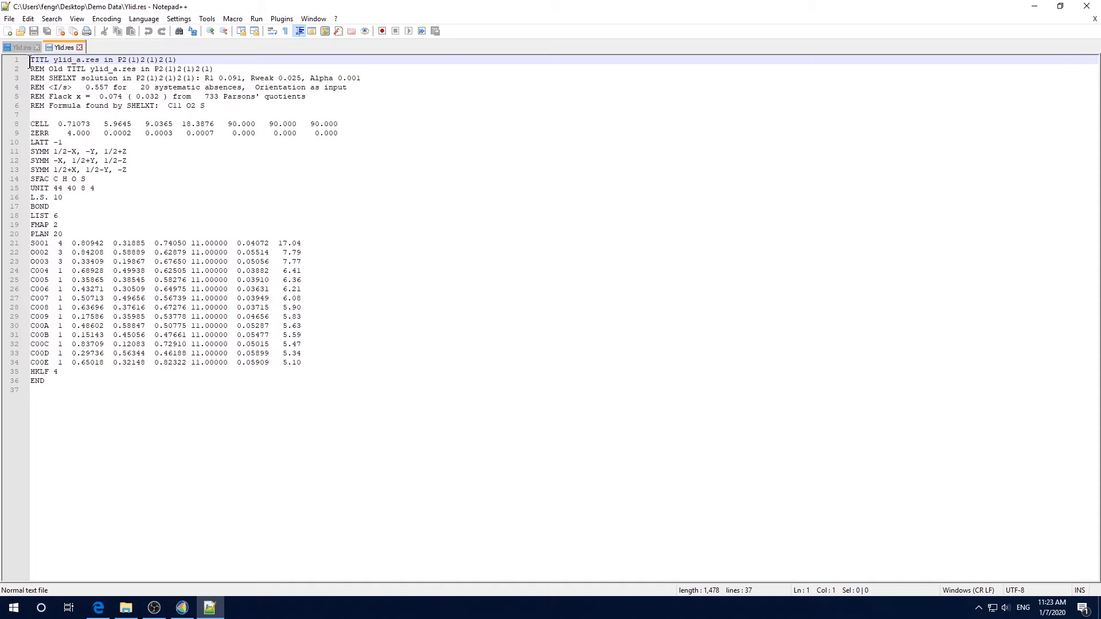
left_click(22, 47)
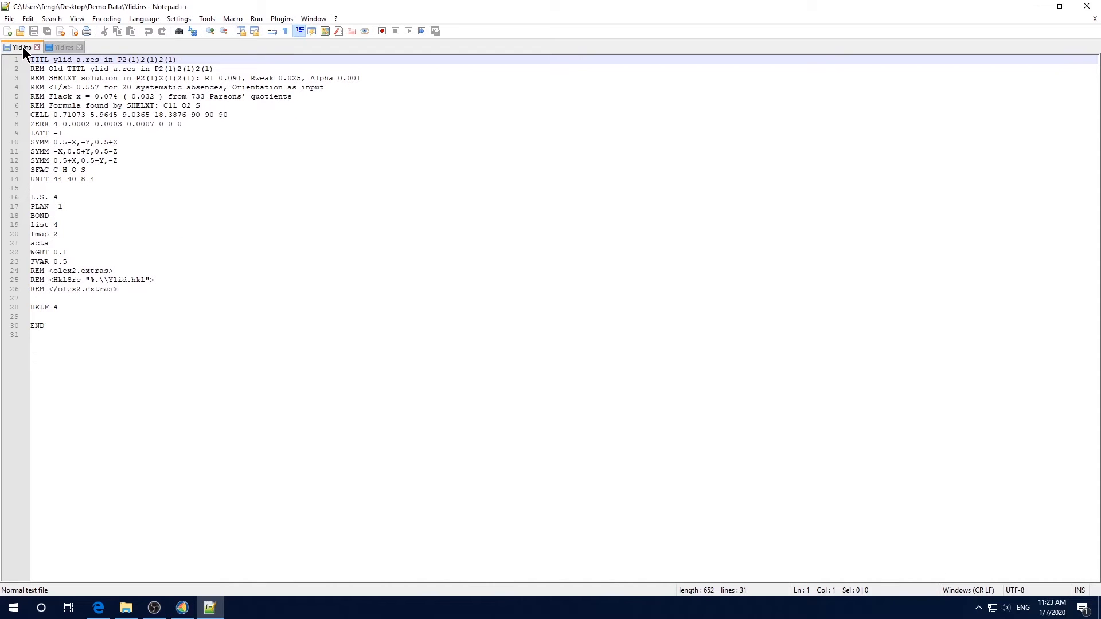
left_click(60, 49)
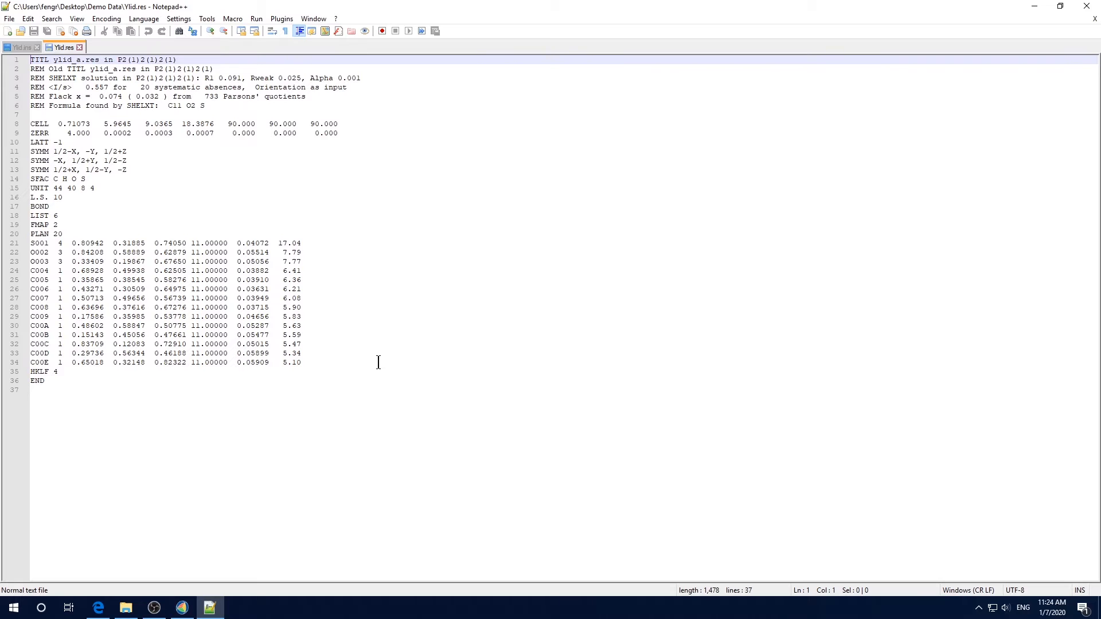
Open the Ylid .hkl reflection file in Notepad++
left_click(126, 607)
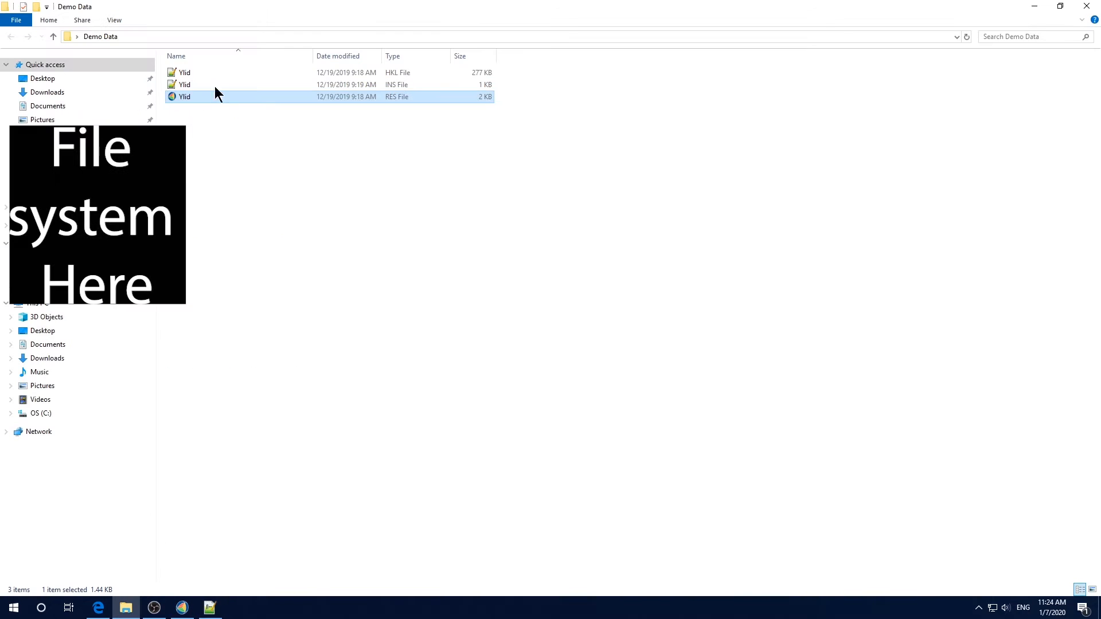
left_click(233, 76)
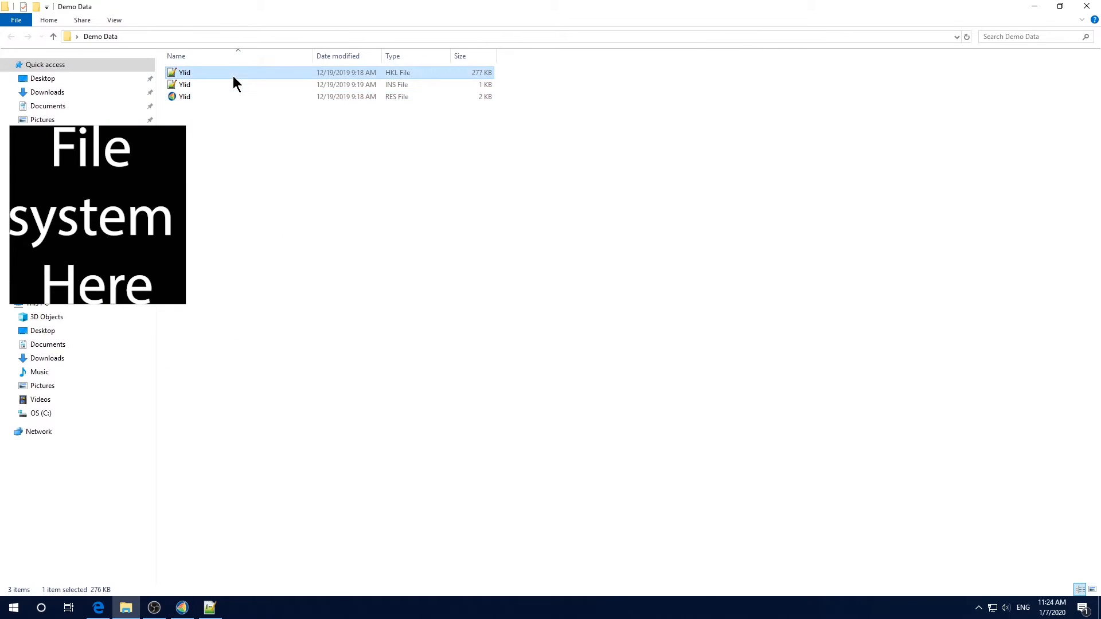
right_click(232, 76)
left_click(271, 95)
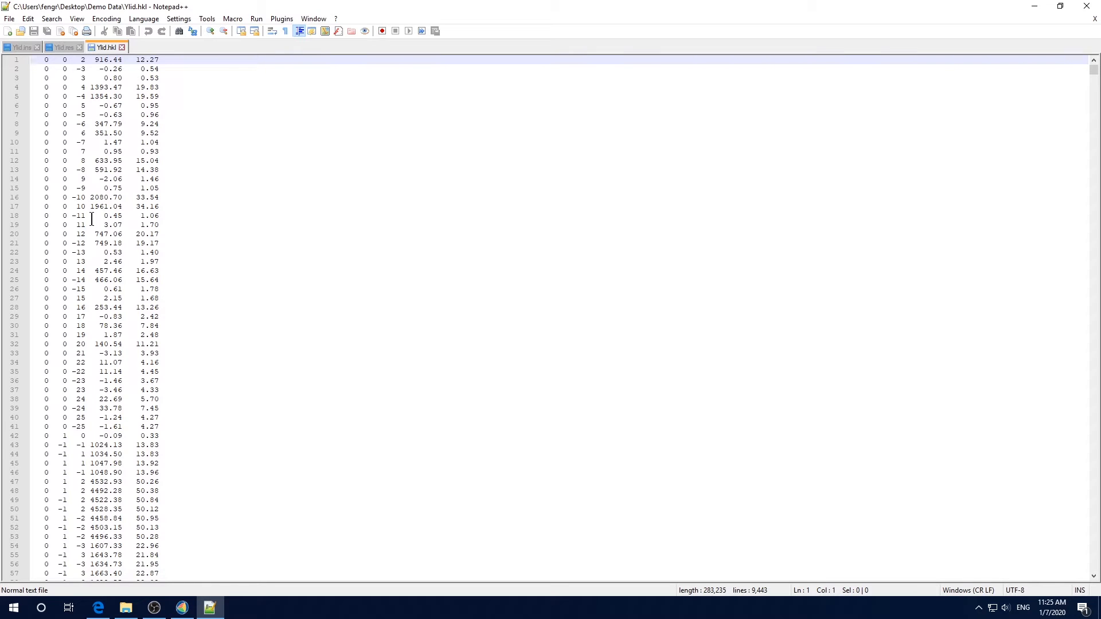
Scroll through the .hkl file to its end and close Notepad++
left_click(26, 47)
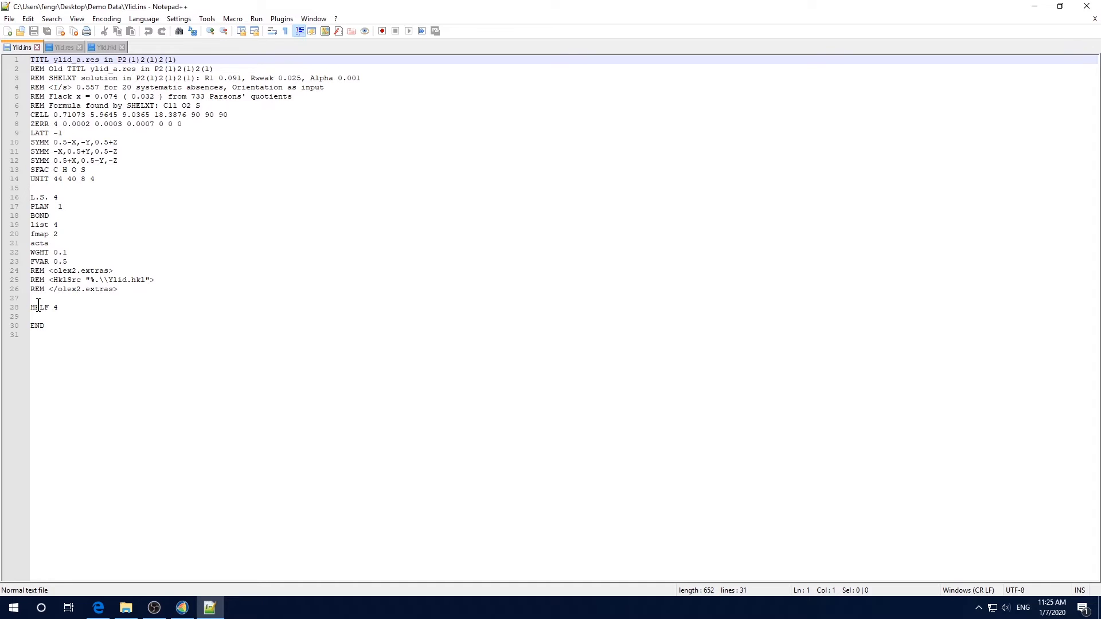
left_click(106, 47)
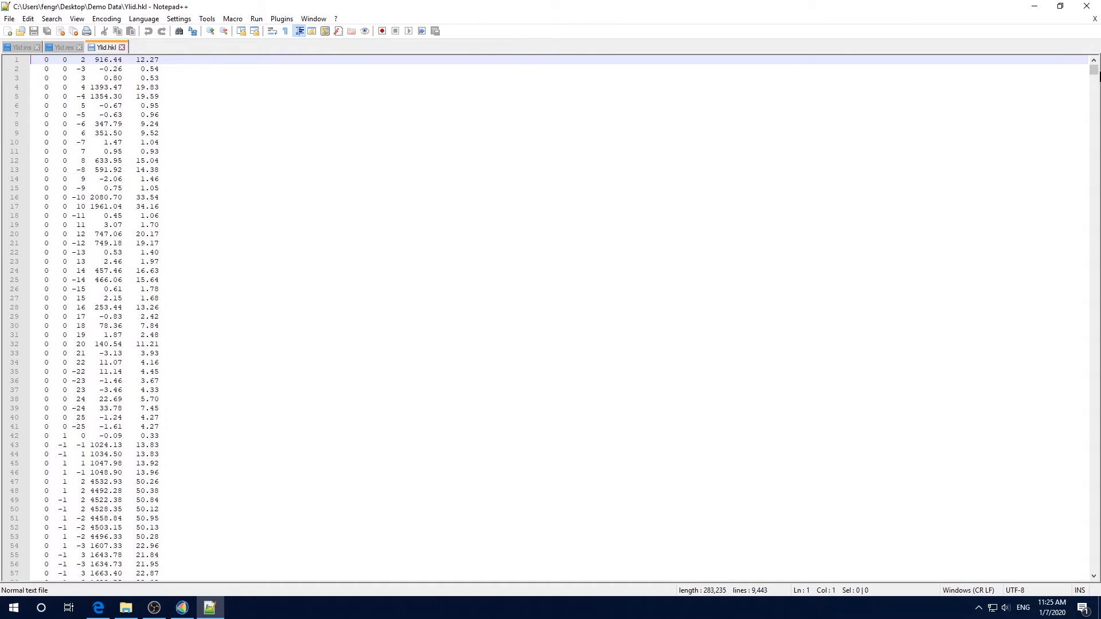
left_click_drag(1095, 77, 1087, 581)
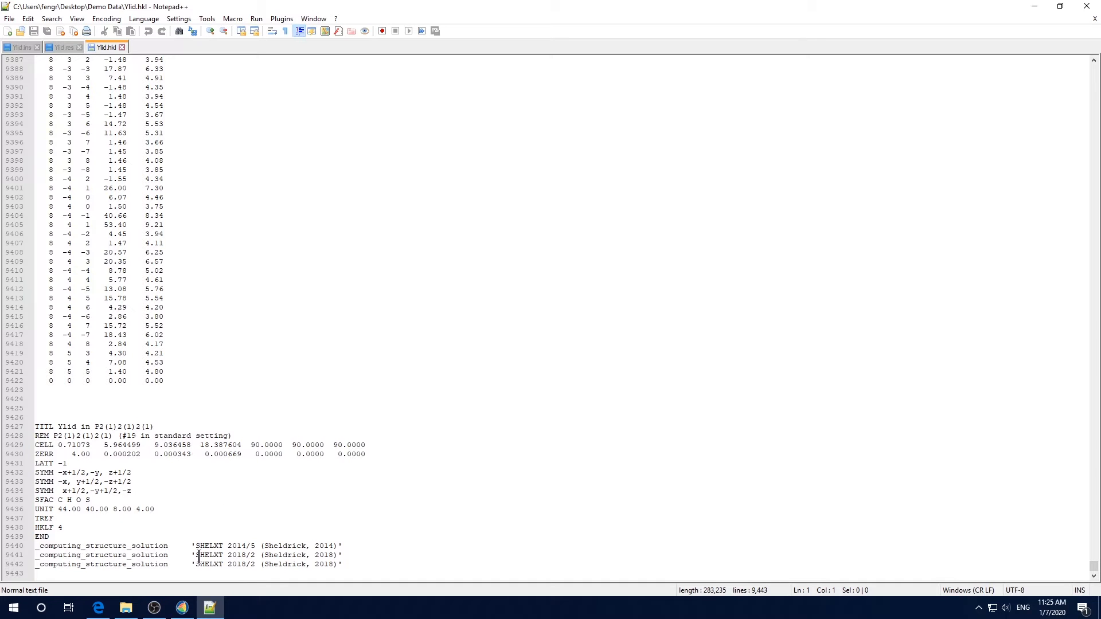
left_click(1088, 10)
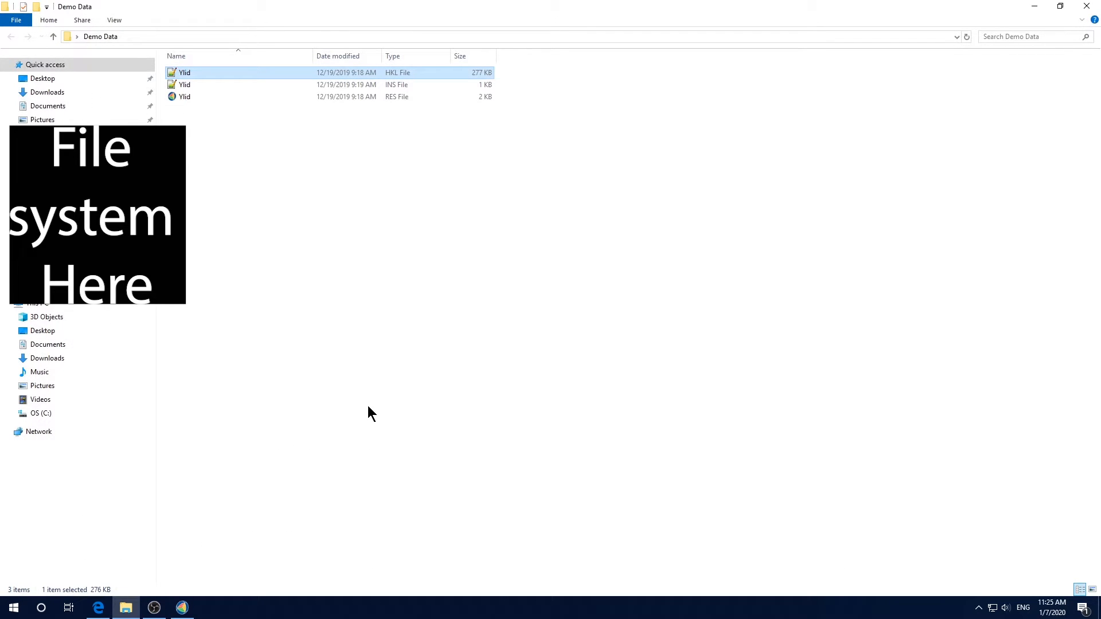
Delete the Ylid .res file from the Demo Data folder
left_click(202, 98)
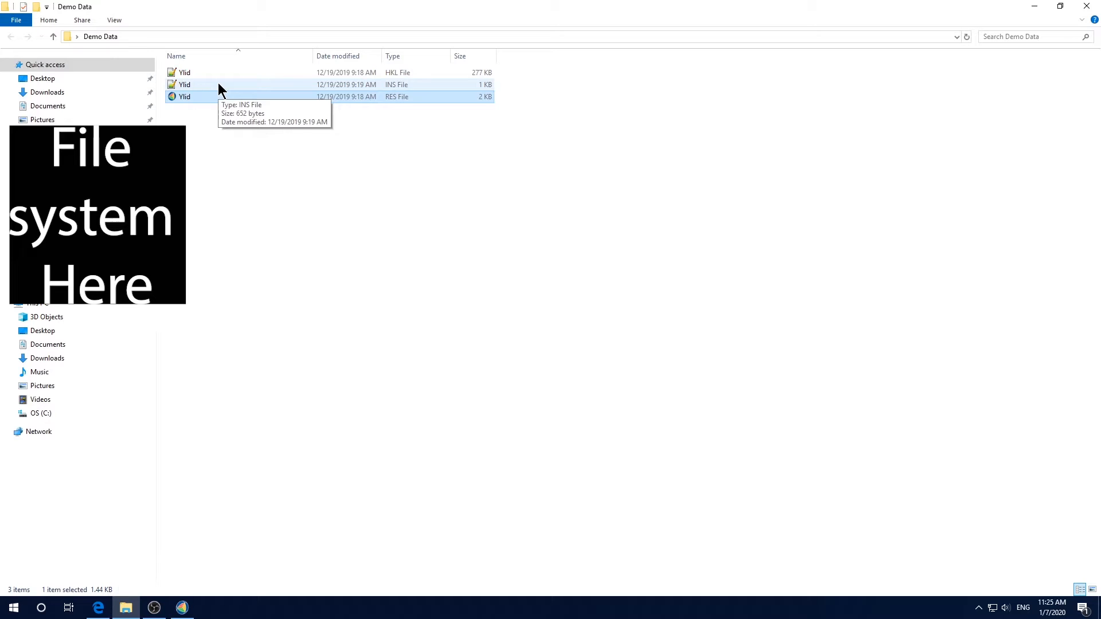
right_click(207, 95)
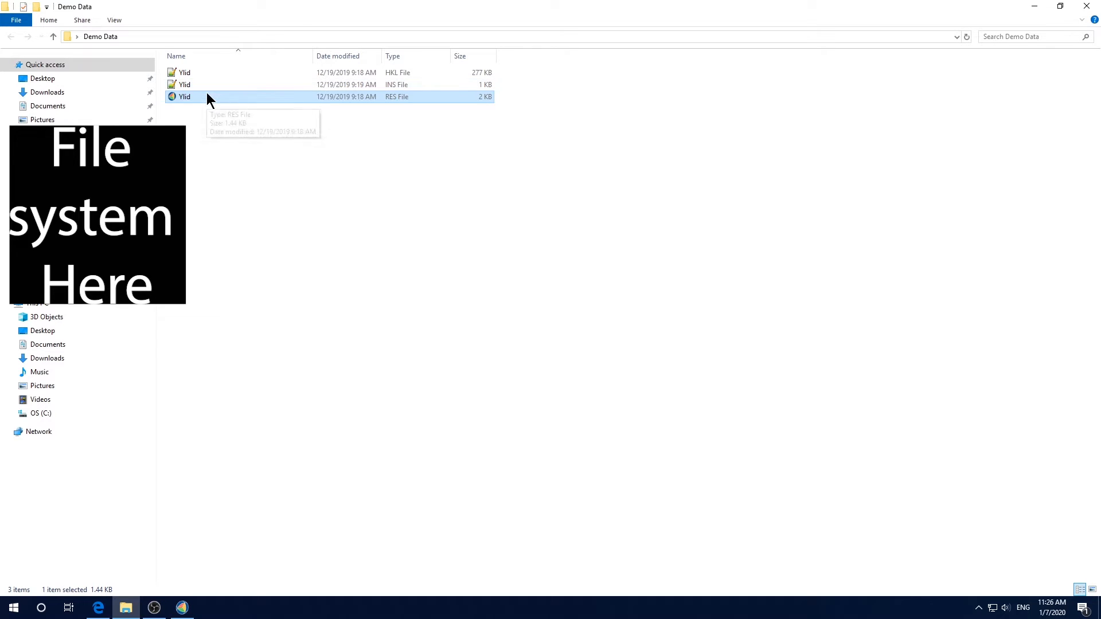
left_click(283, 317)
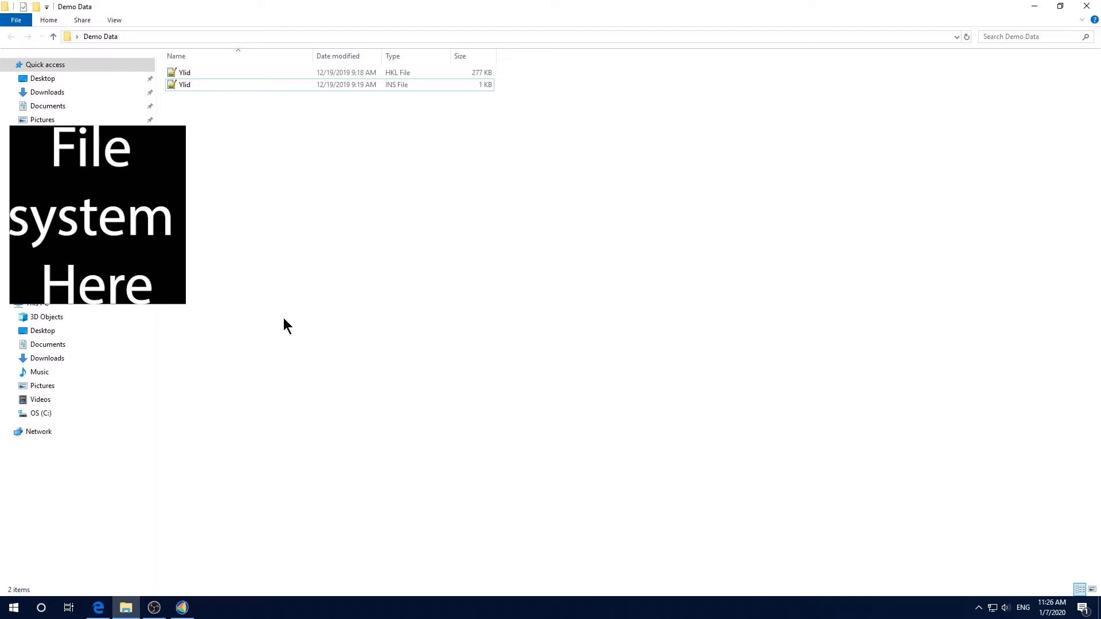
Open the Ylid .ins file in Olex2 from the Demo Data folder
left_click(180, 612)
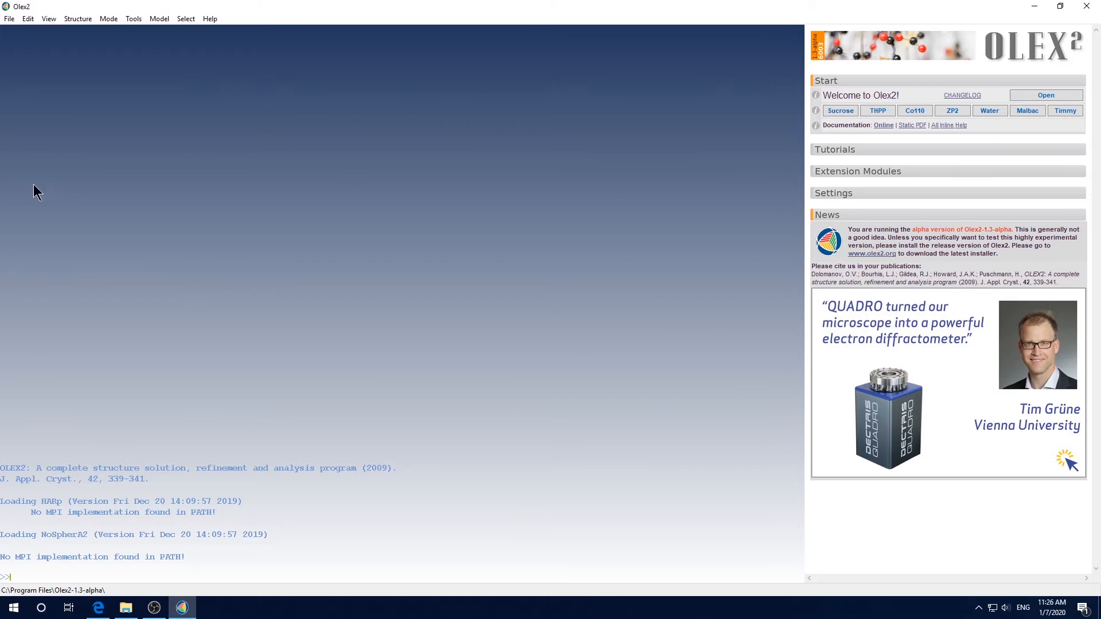
left_click(8, 20)
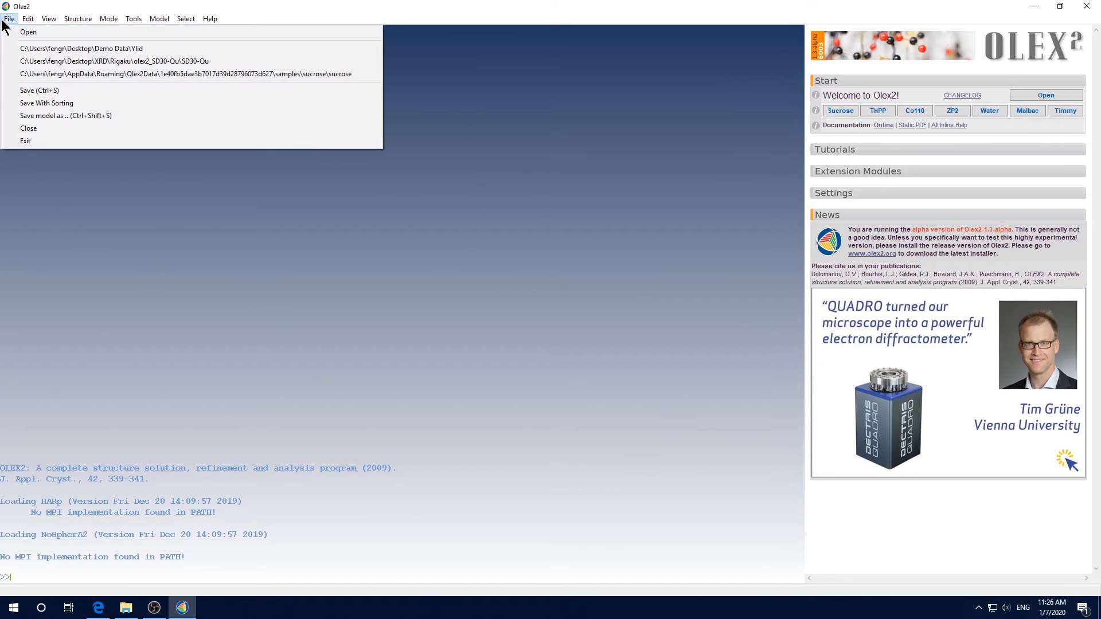
left_click(28, 32)
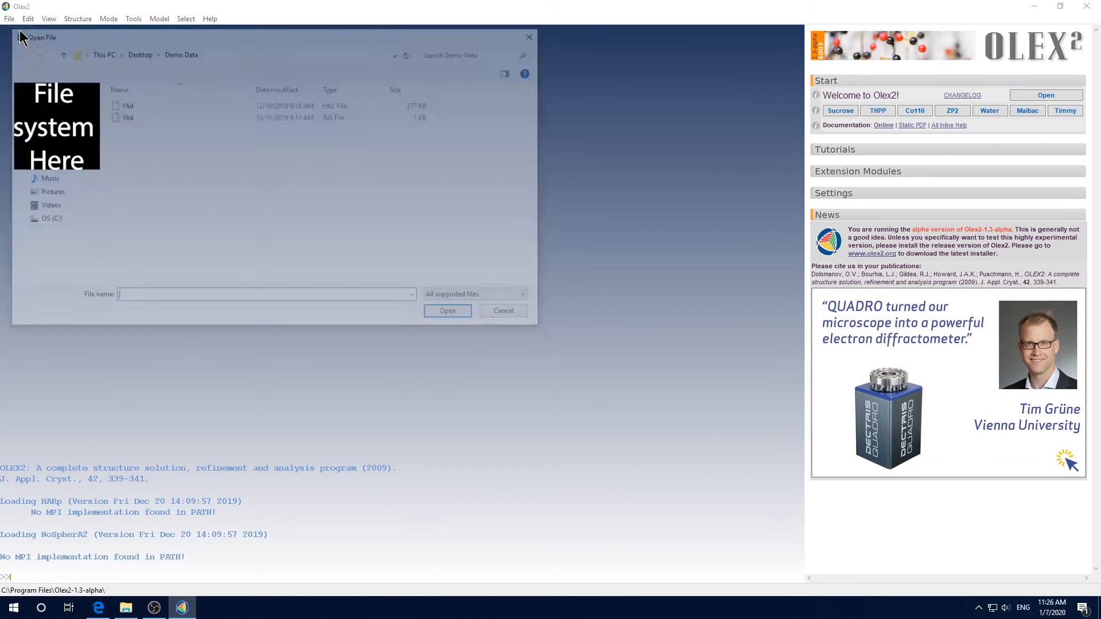
left_click(136, 117)
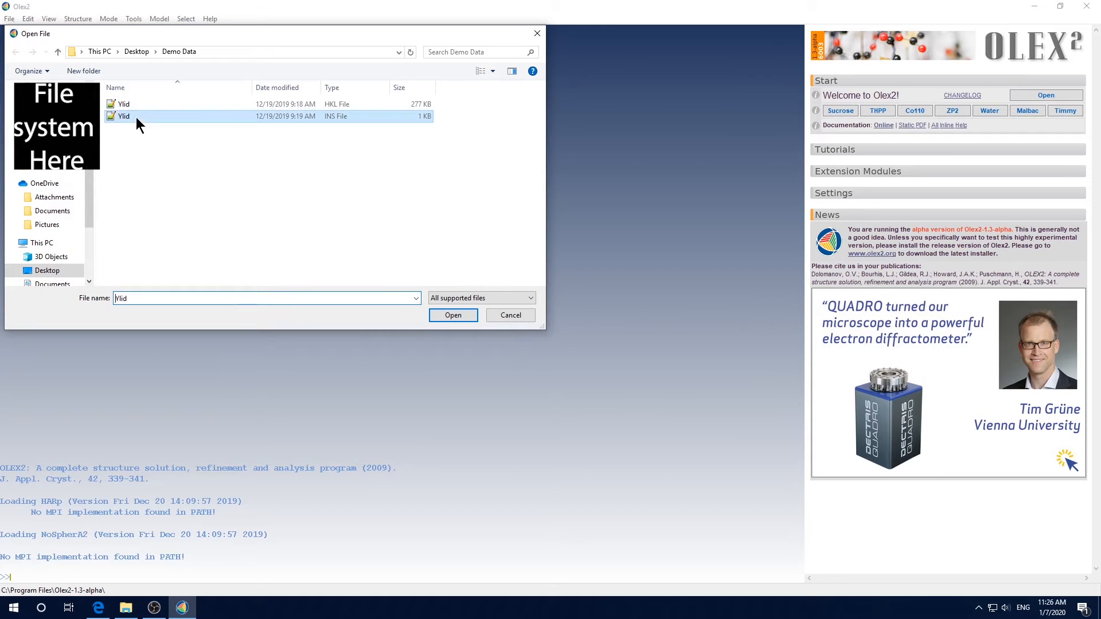
left_click(453, 315)
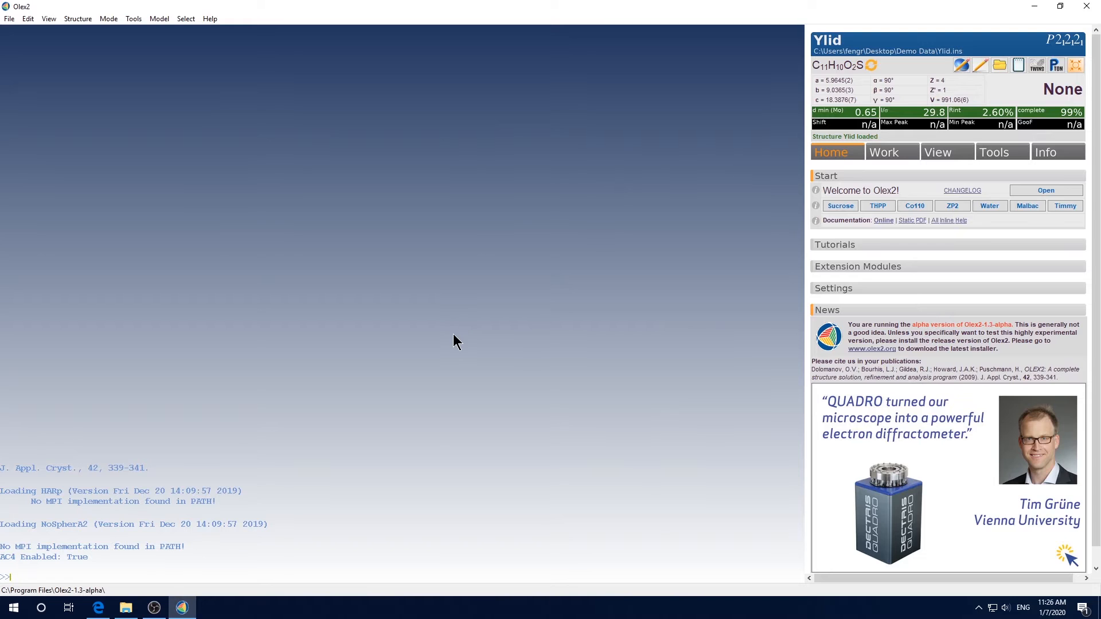
left_click(126, 608)
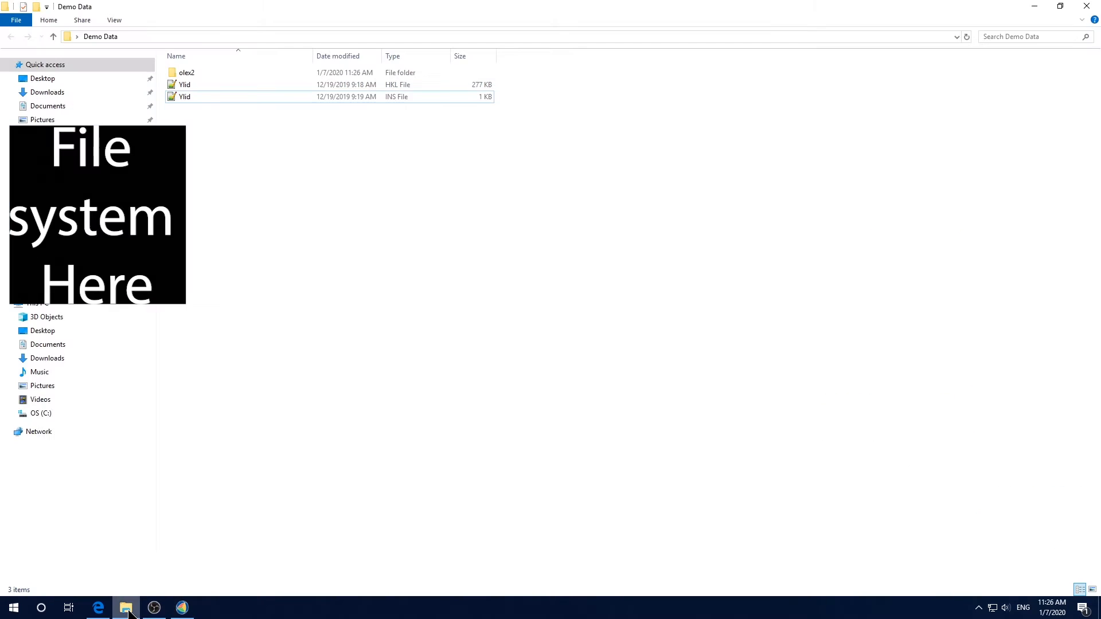
right_click(246, 98)
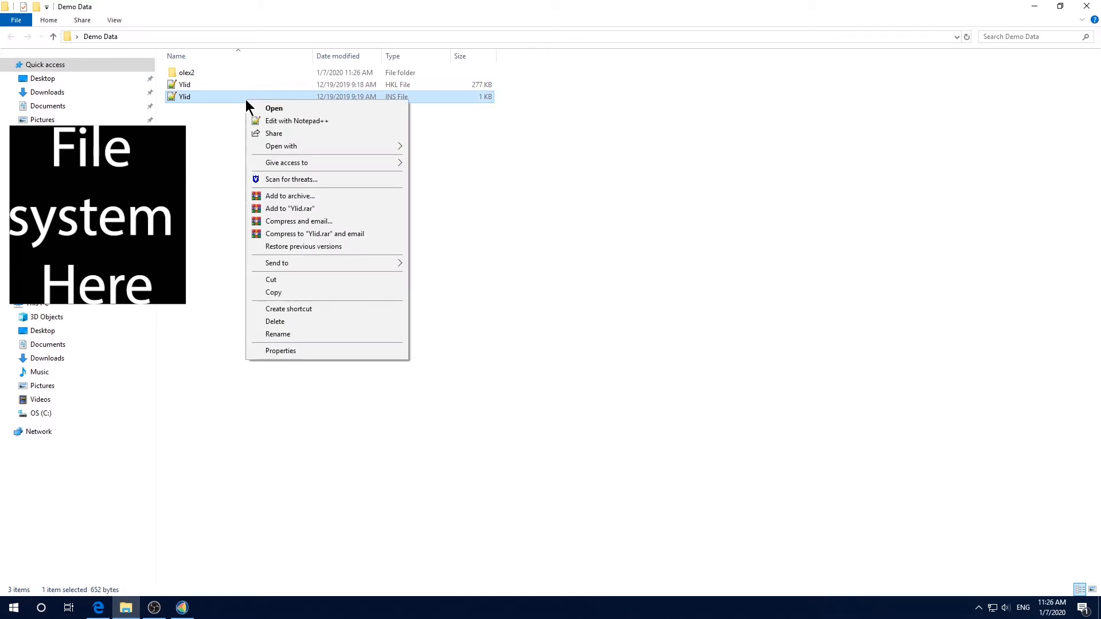
mouse_move(304, 149)
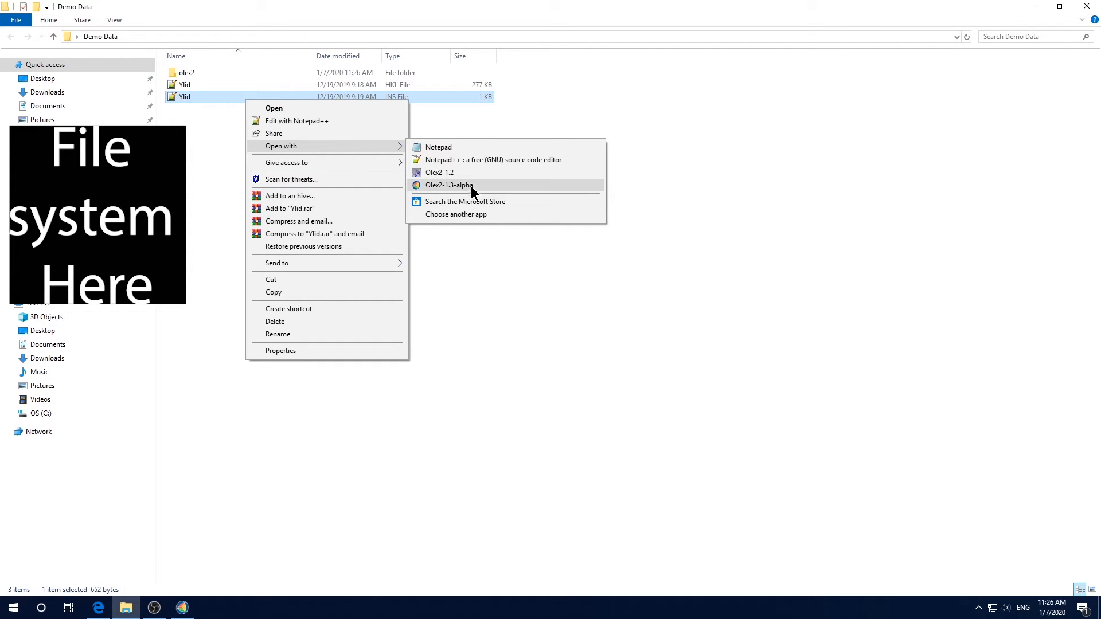
left_click(770, 232)
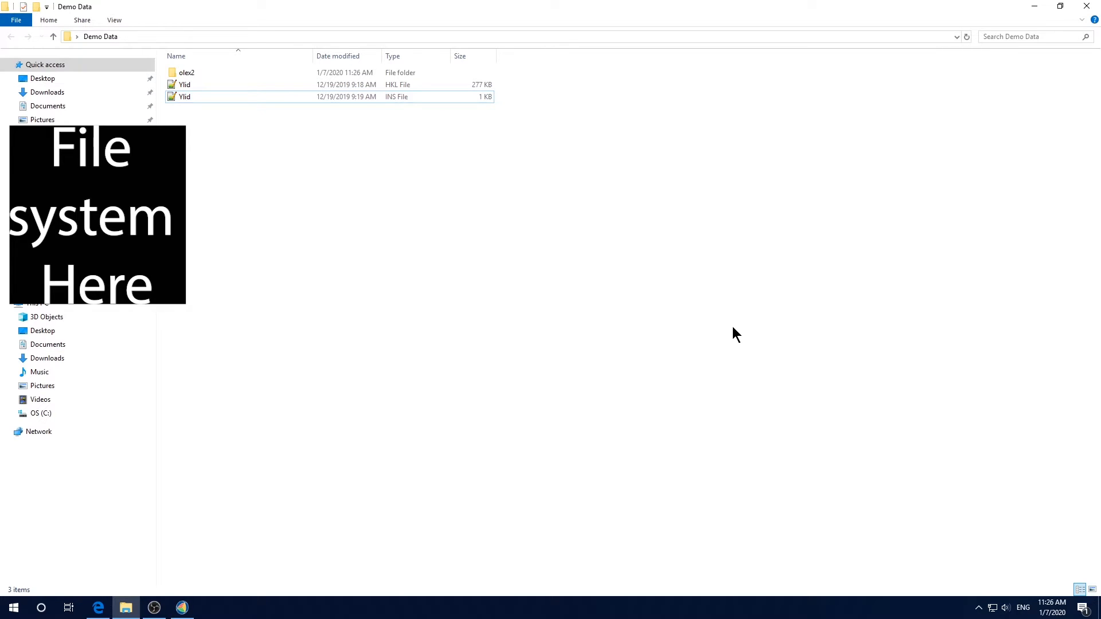
Reopen the Ylid .ins file in Olex2 directly from its folder and open the structure folder from Olex2
left_click(303, 100)
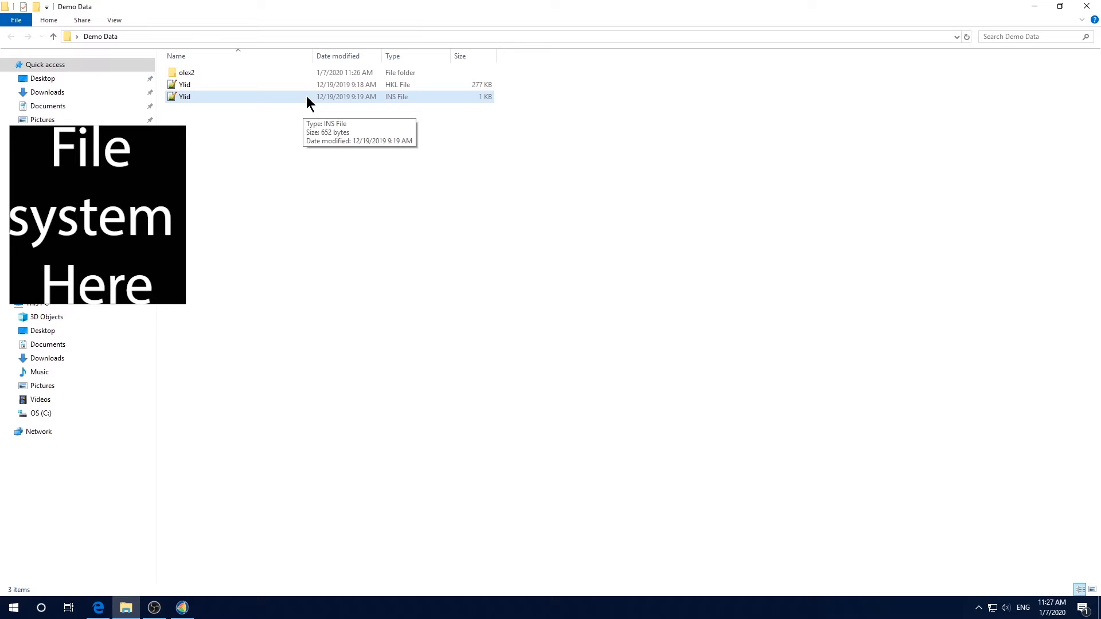
double_click(306, 96)
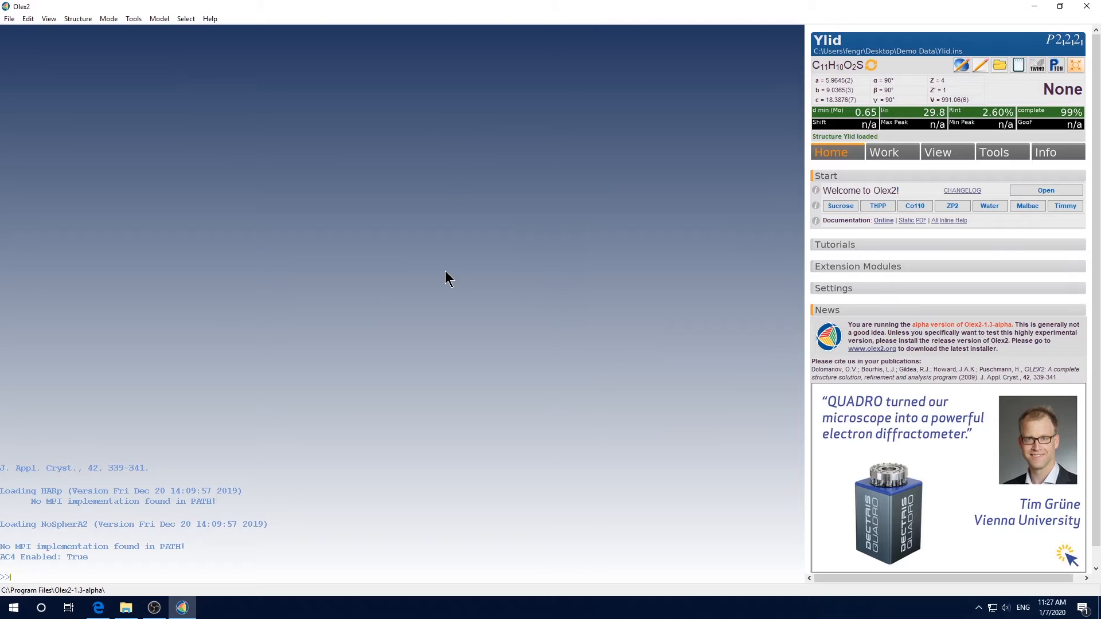
left_click(1001, 66)
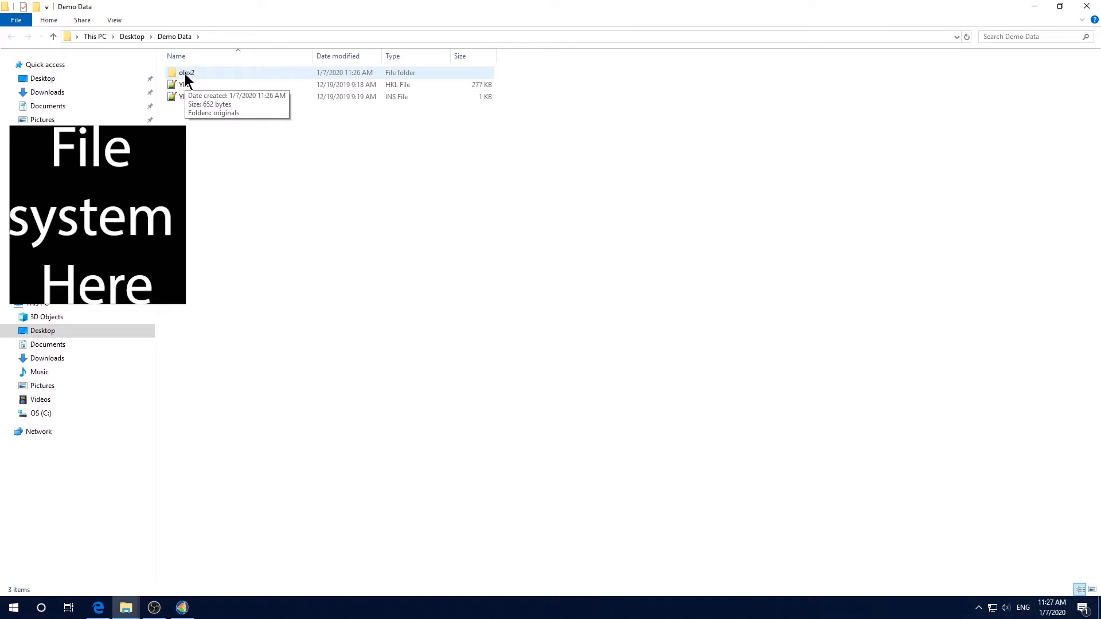
Solve the Ylid structure with the ShelXT program using Intrinsic Phasing
left_click(1088, 8)
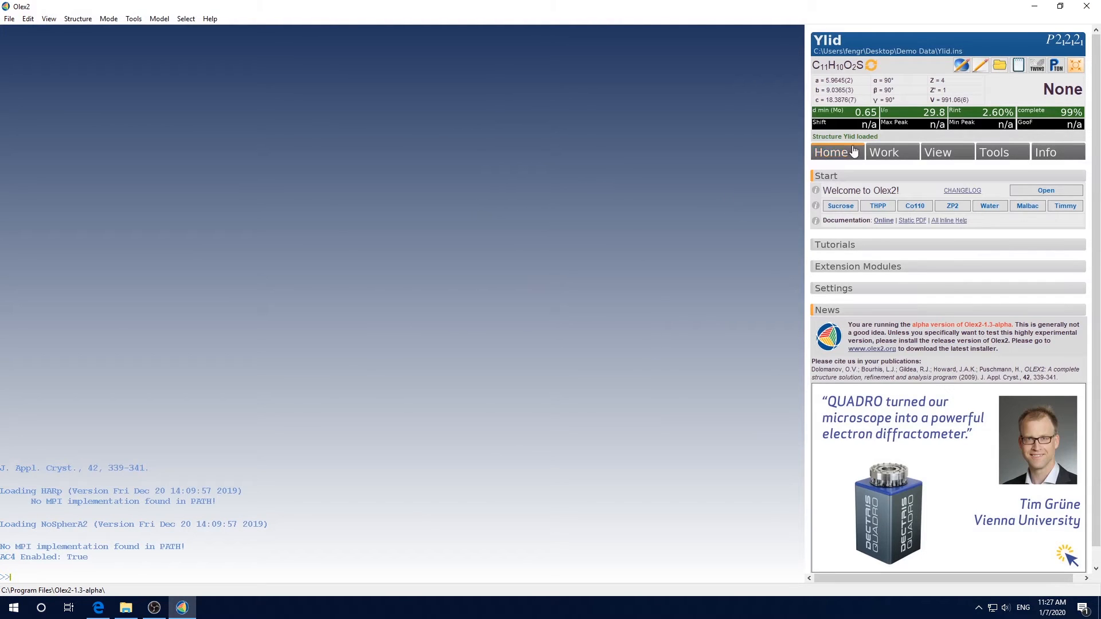
left_click(895, 154)
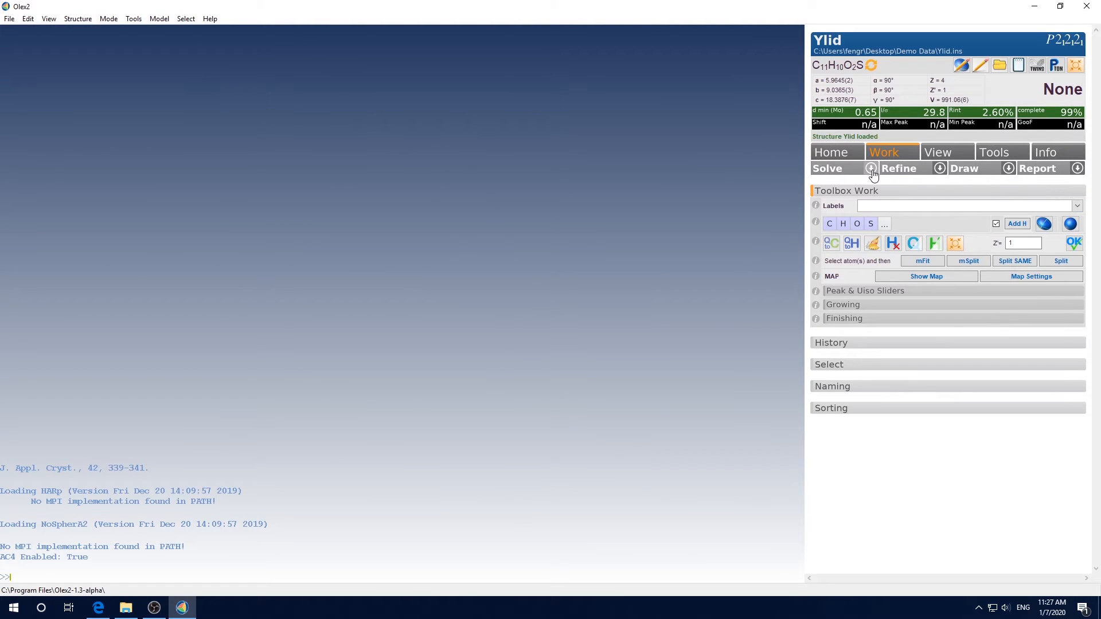
left_click(871, 169)
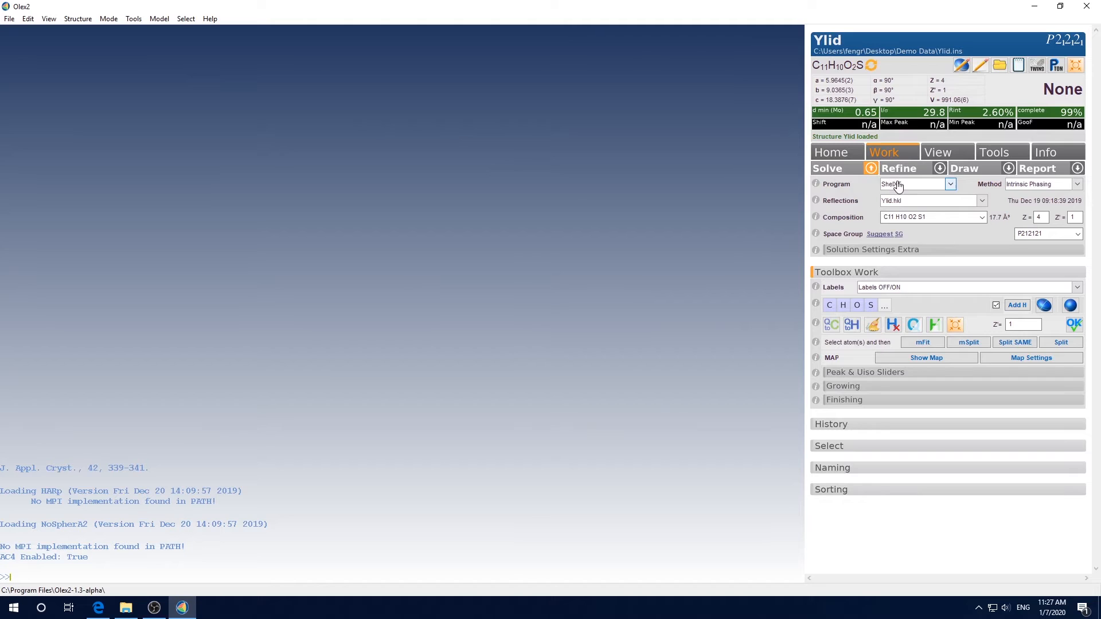
left_click(950, 184)
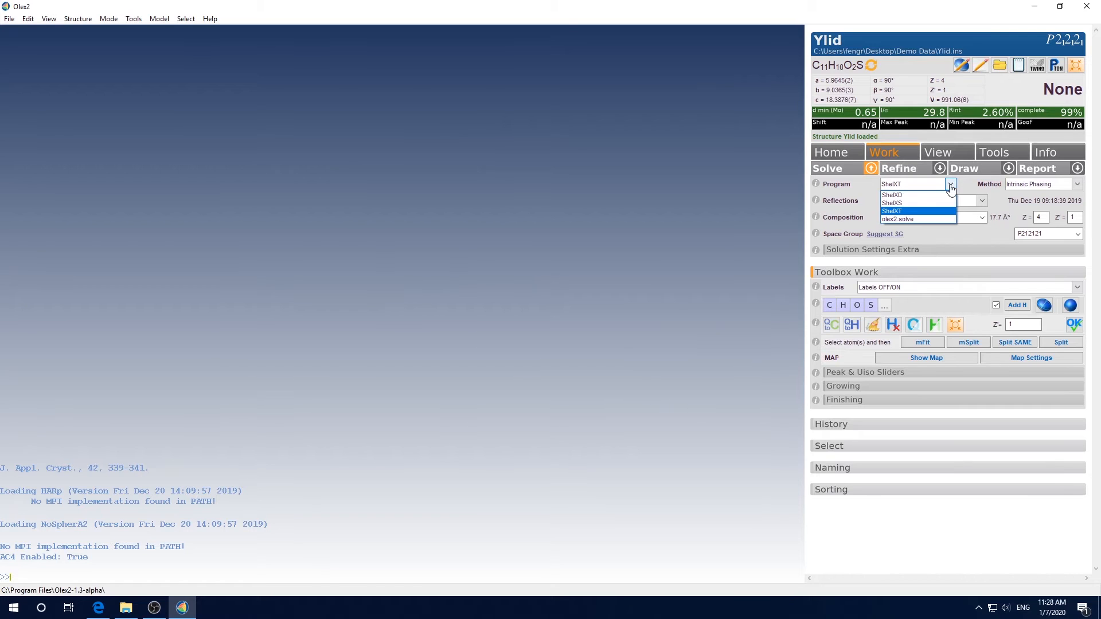
left_click(916, 212)
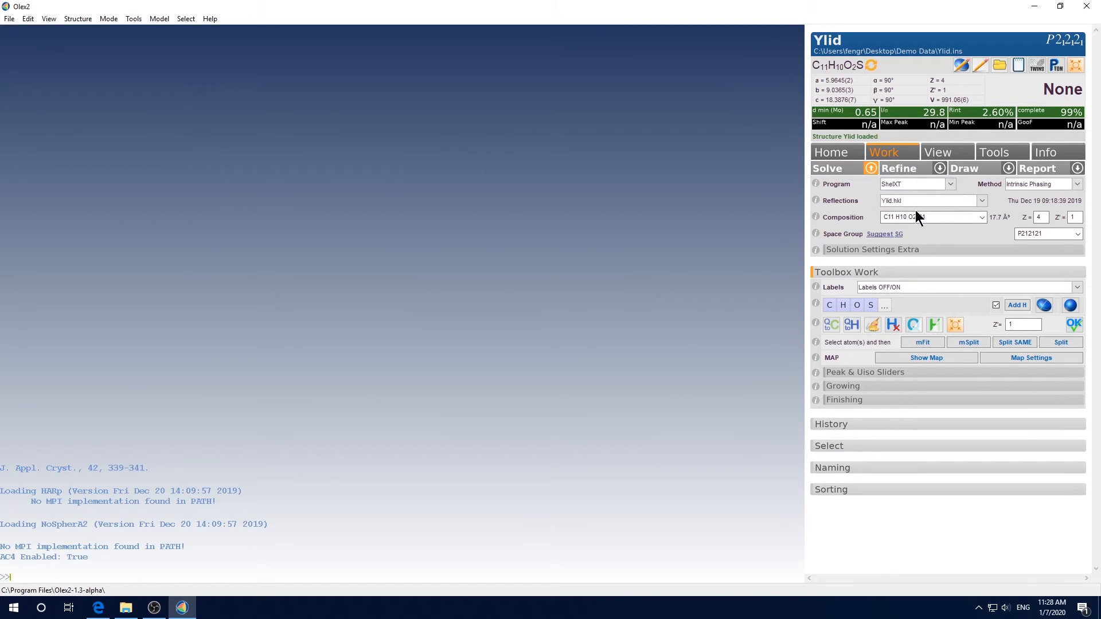
left_click(840, 171)
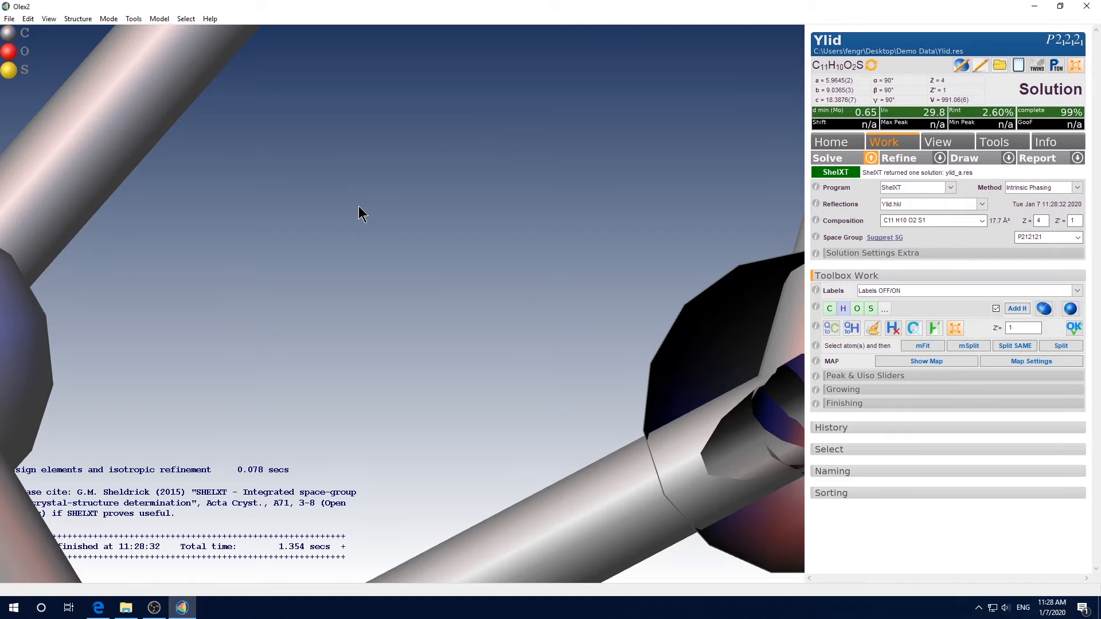
Center and rotate the solved model to inspect its atoms and bonds
right_click_drag(359, 207, 383, 57)
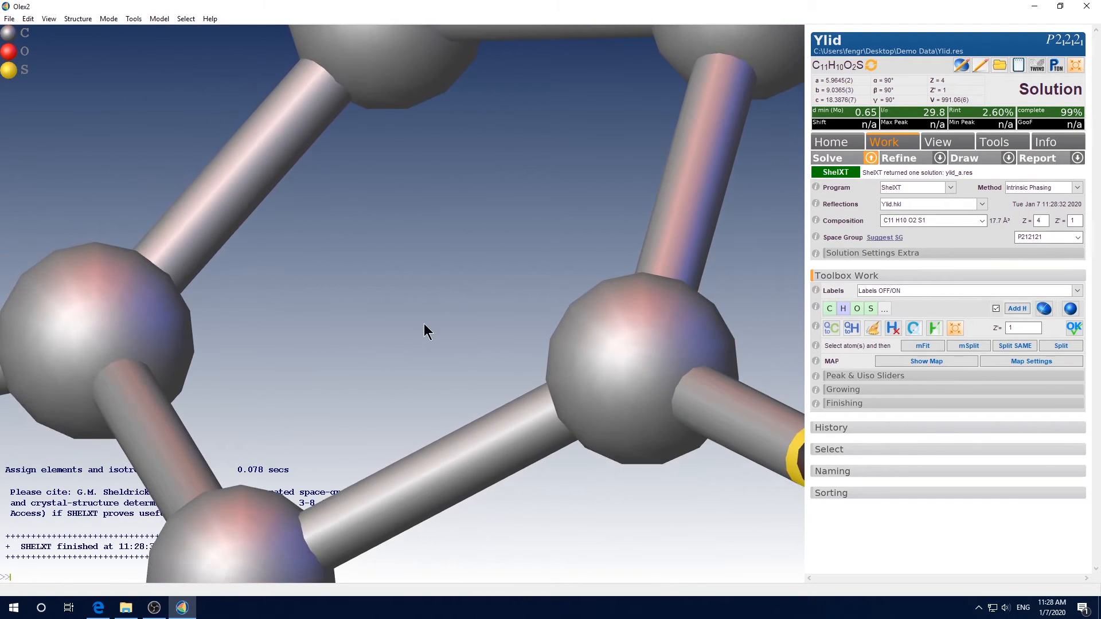
right_click_drag(424, 325, 426, 164)
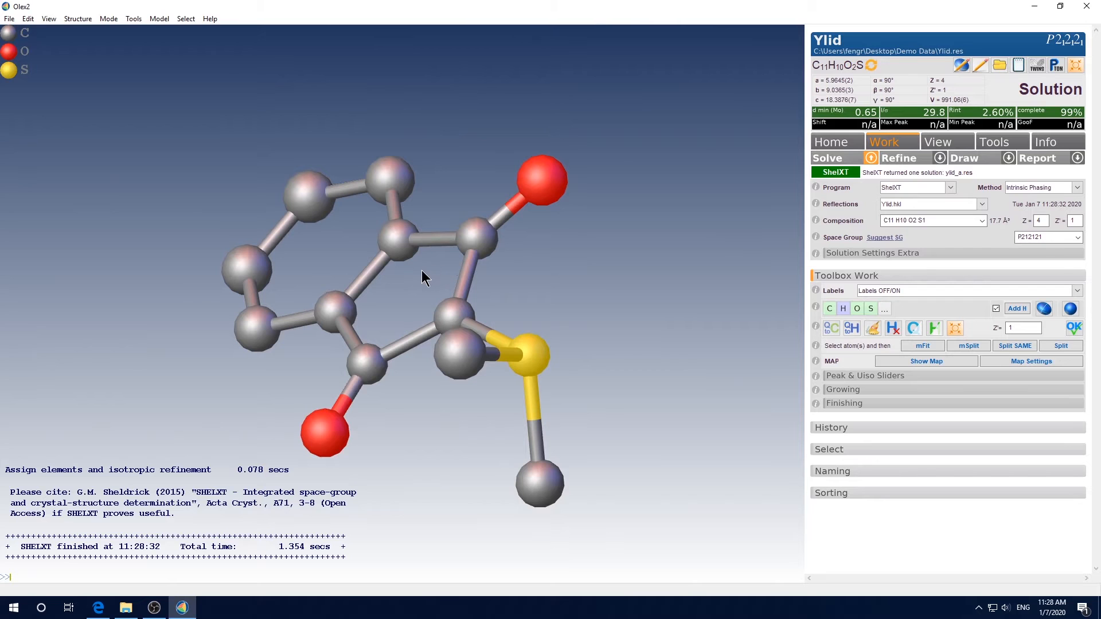
left_click_drag(423, 278, 549, 377)
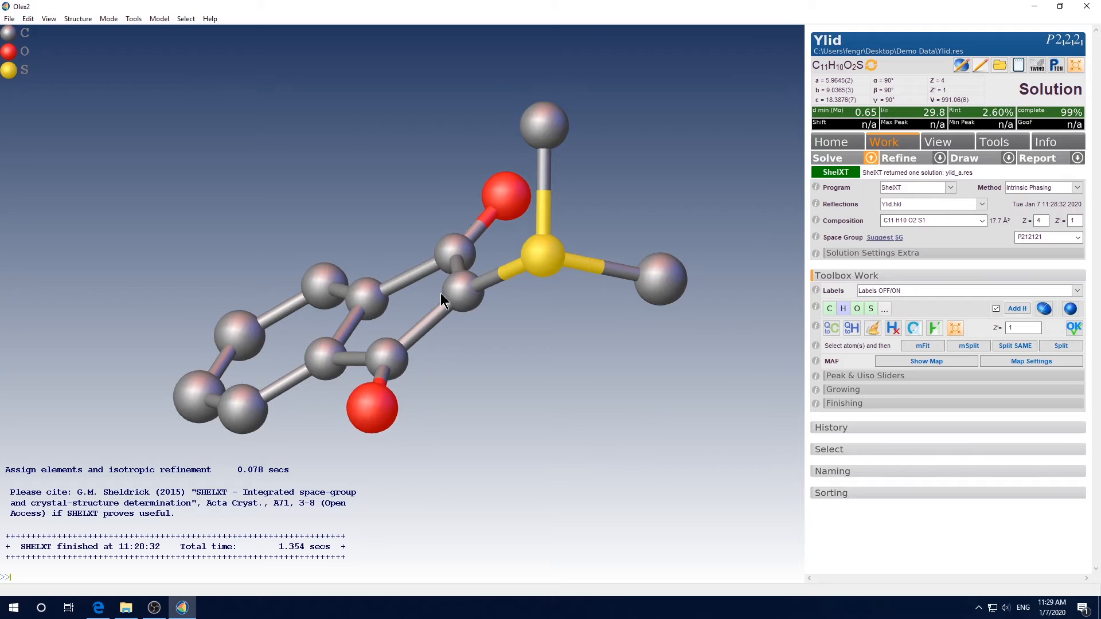
left_click_drag(440, 293, 682, 287)
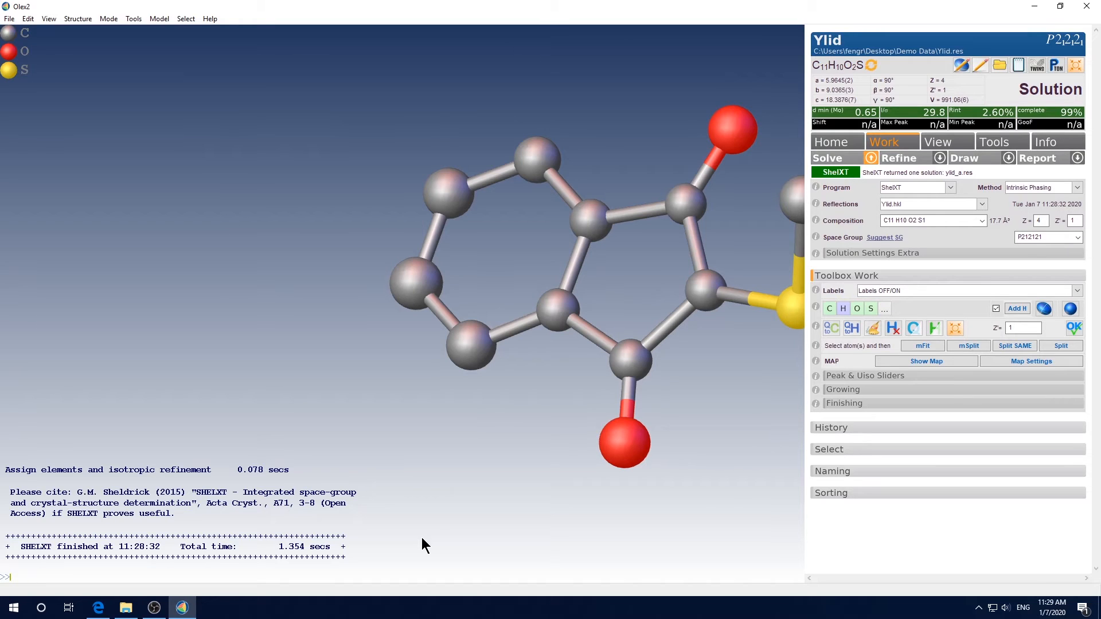
type("center")
key("Return")
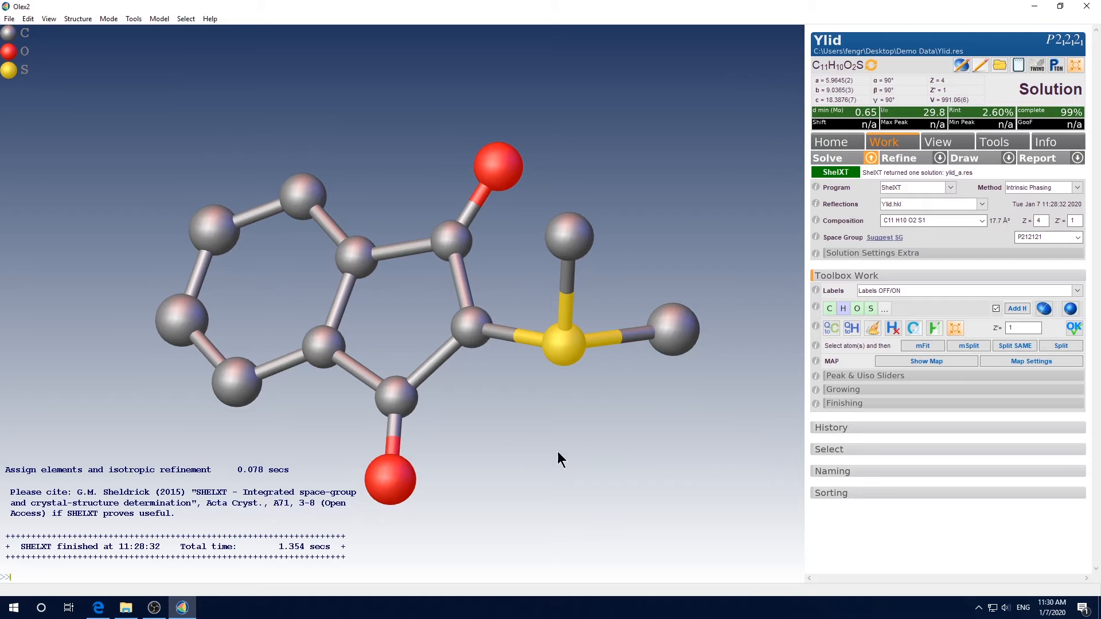
left_click_drag(564, 451, 559, 370)
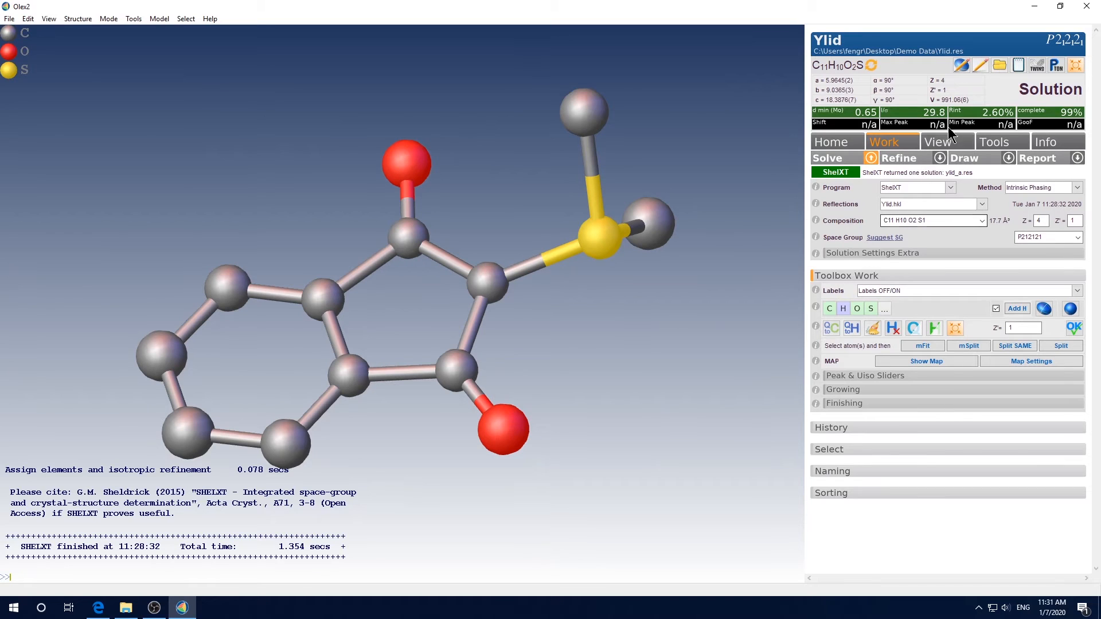
Open the structure folder to examine the newly written Ylid .res file, then close it
left_click(999, 64)
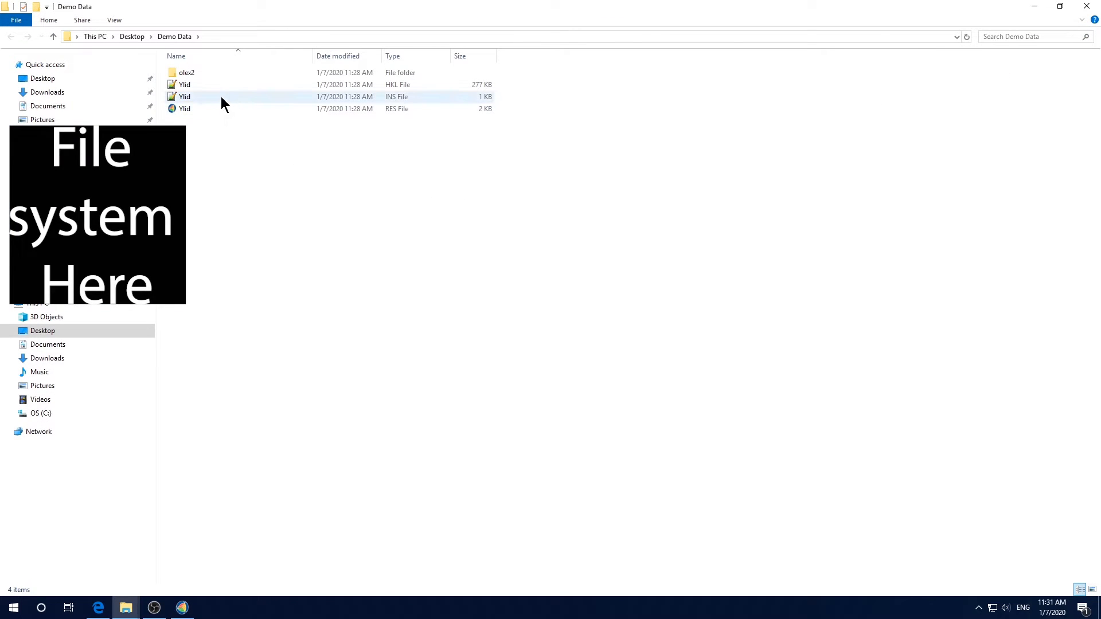
left_click(204, 110)
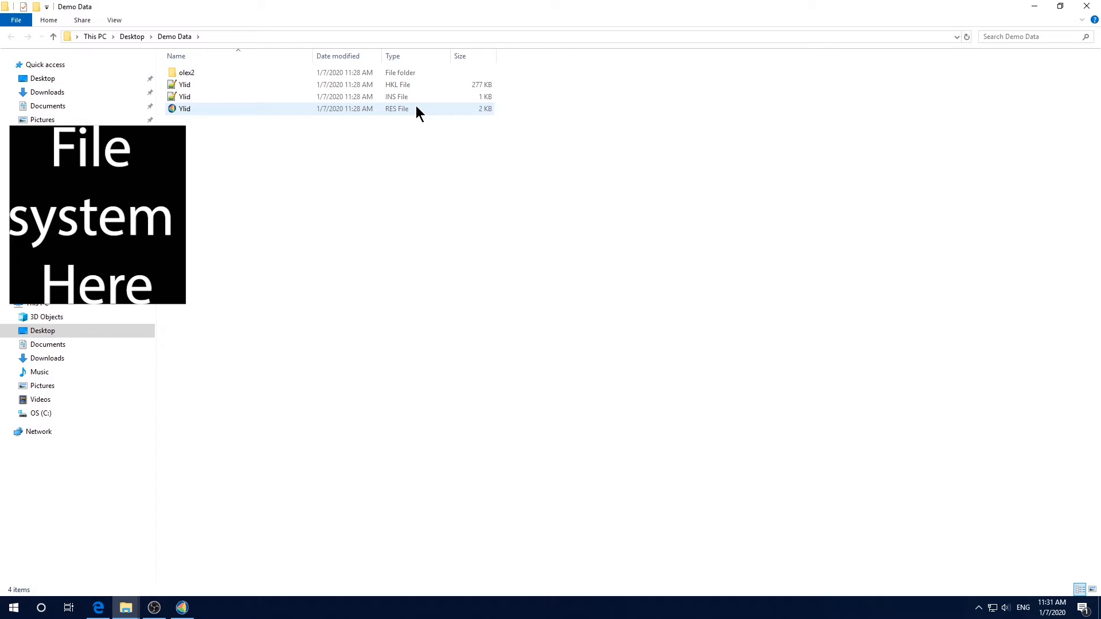
left_click(1086, 7)
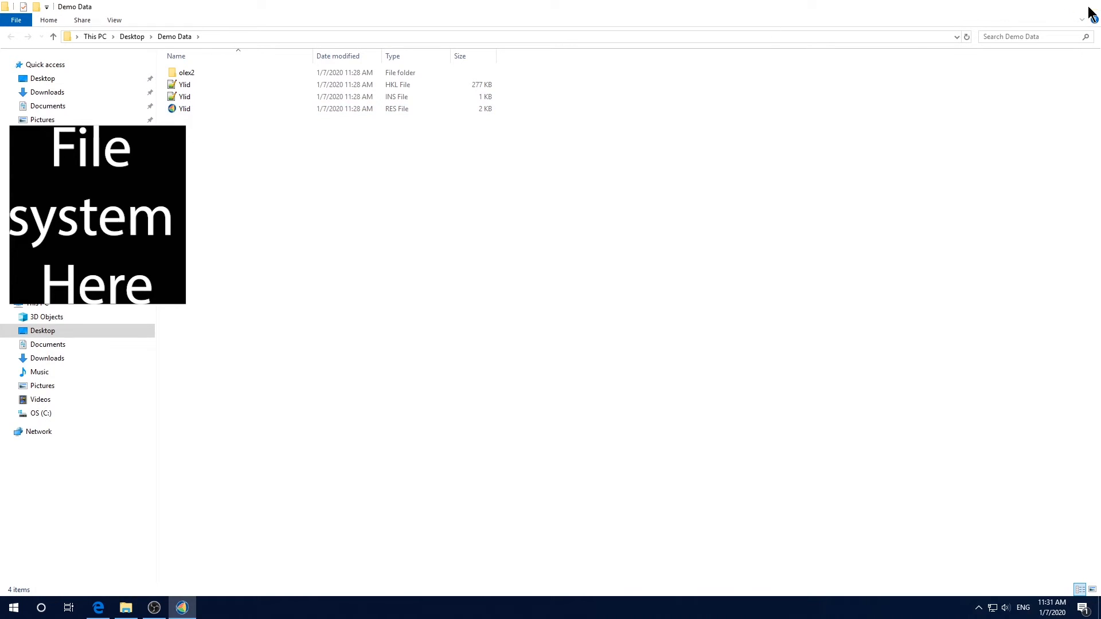
mouse_move(658, 232)
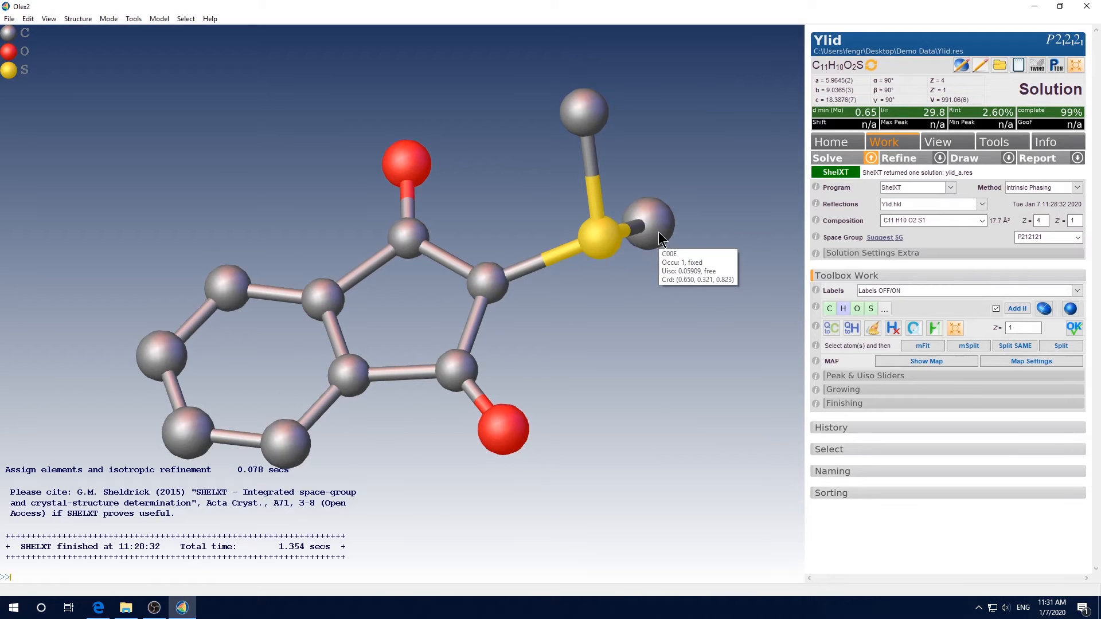
Set the refinement program to ShelXL with 10 peaks and run the refinement
left_click(941, 160)
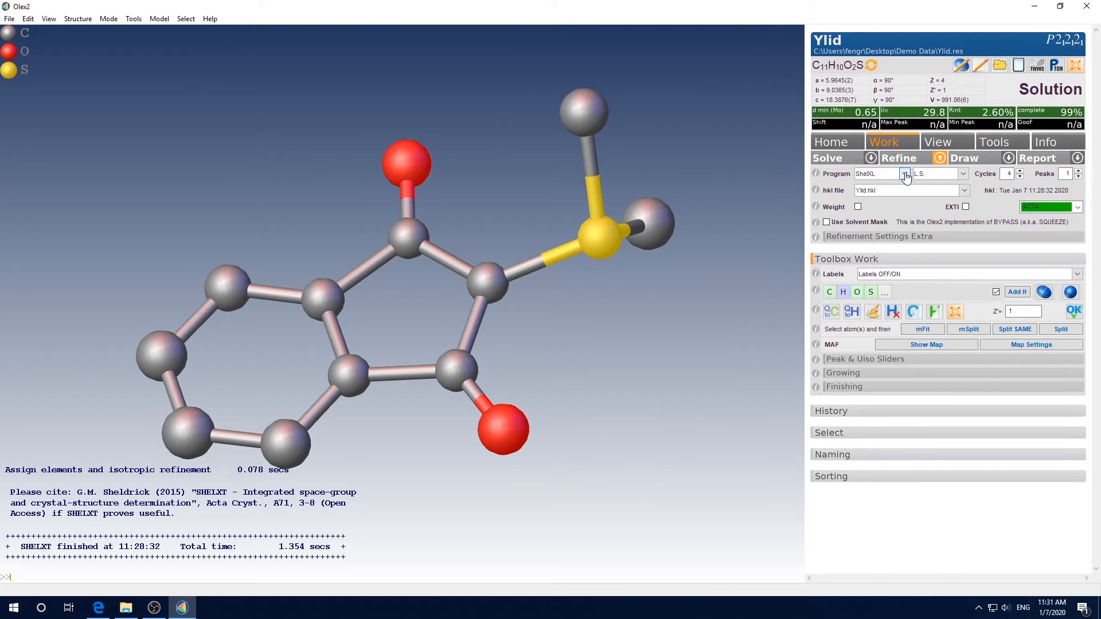
left_click(904, 175)
left_click(876, 186)
left_click(1062, 175)
type("10")
left_click(905, 159)
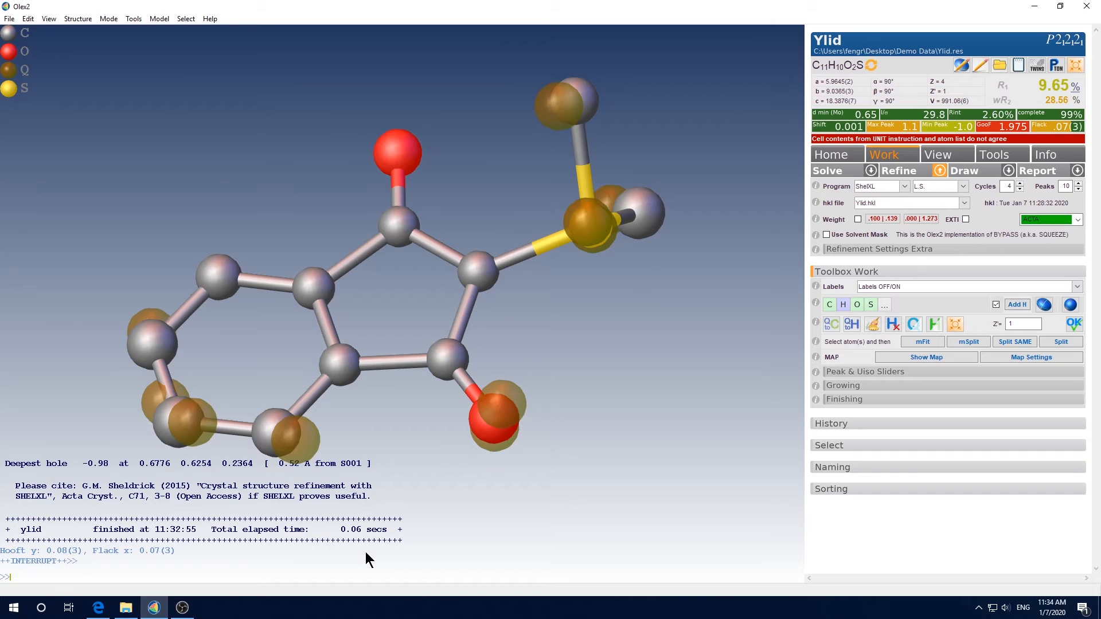
Refine again, then run the refine command with 4 cycles and 10 peaks
key("ctrl+r")
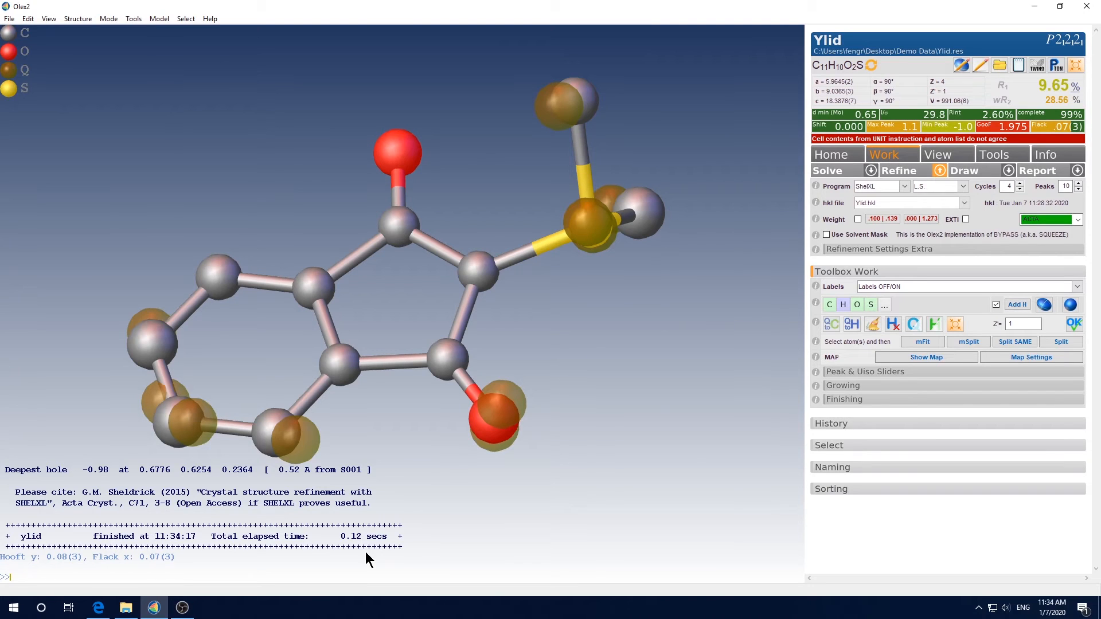
type("refine")
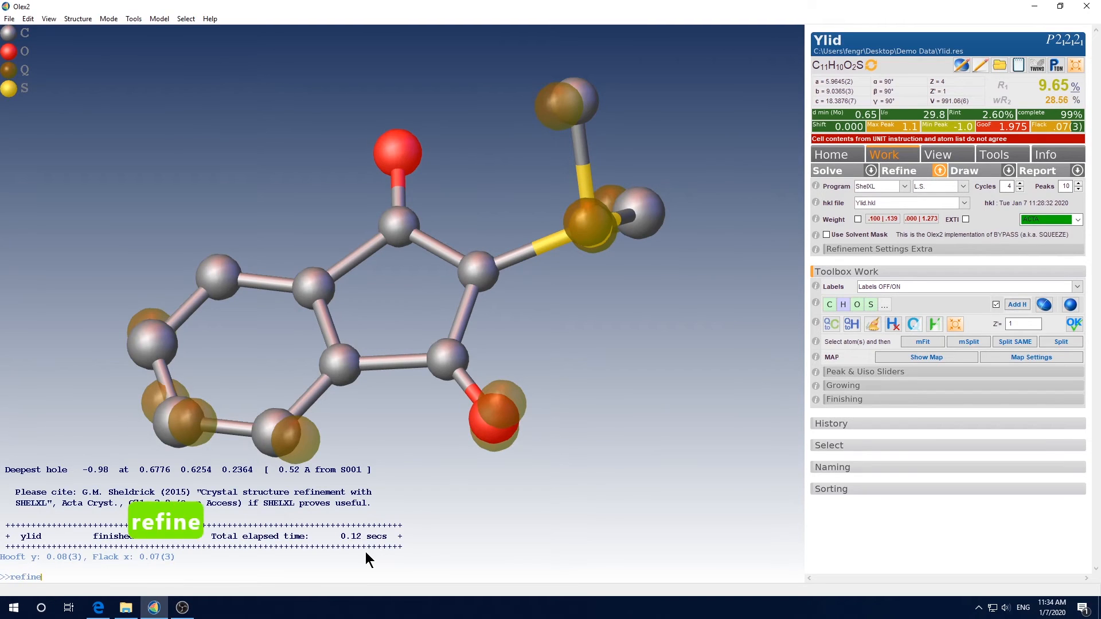
key("Return")
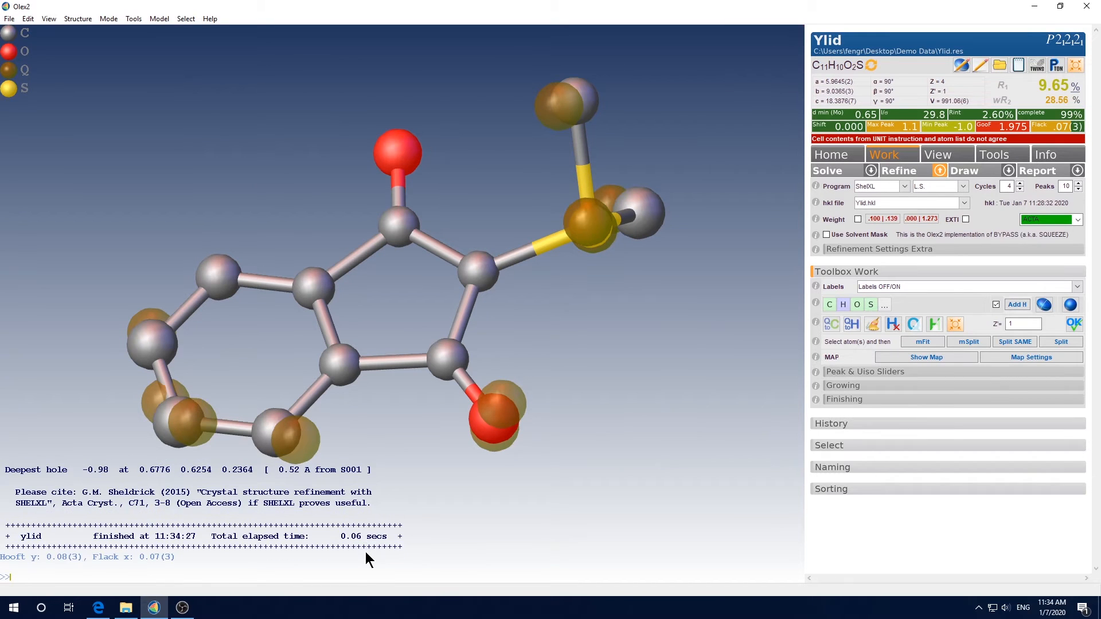
type("refine ")
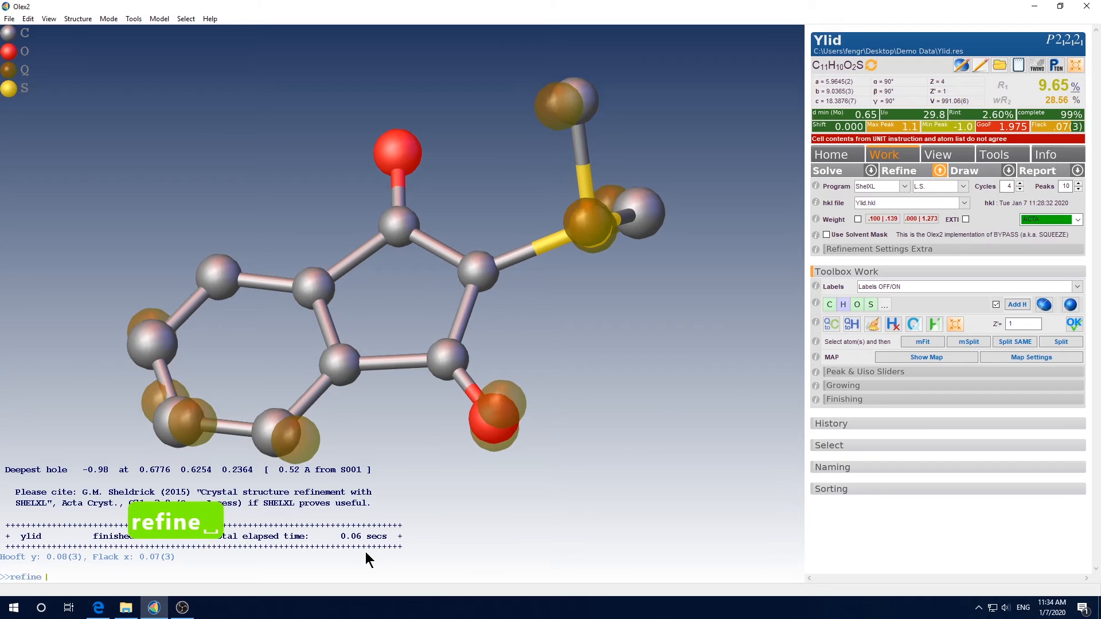
type("4 10")
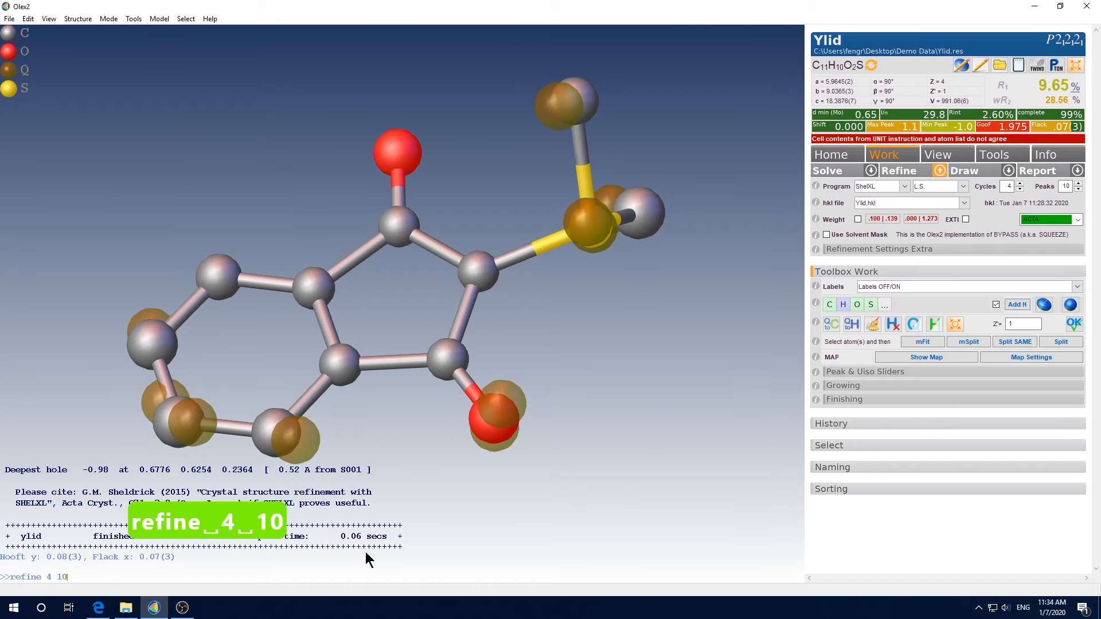
key("Return")
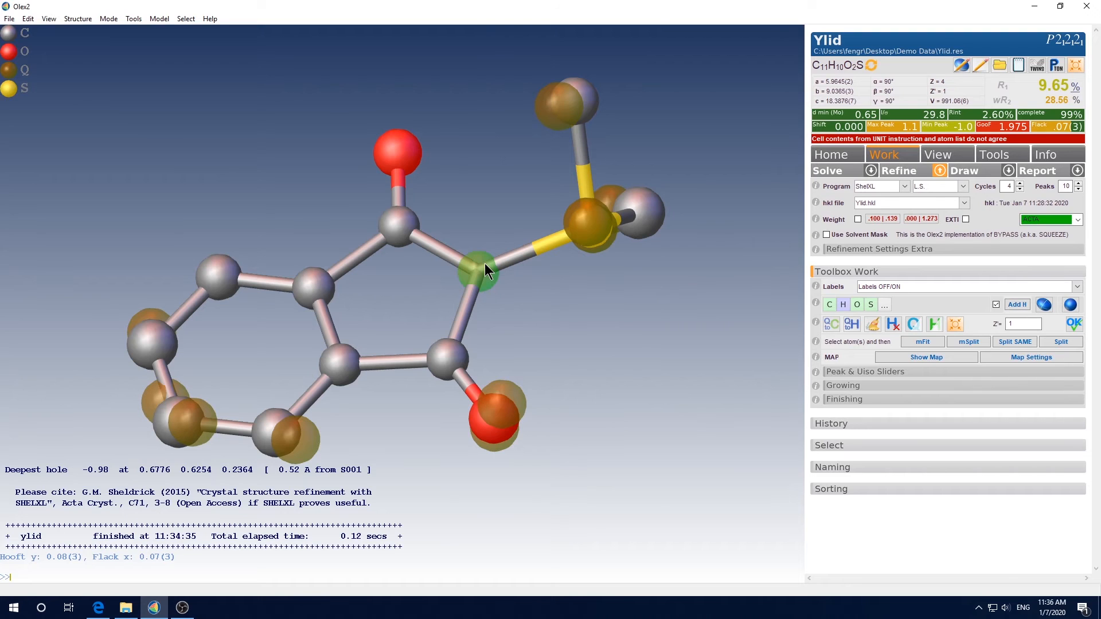
Rename the selected ring atom bonded to sulfur as nitrogen and refine the structure
type("nam")
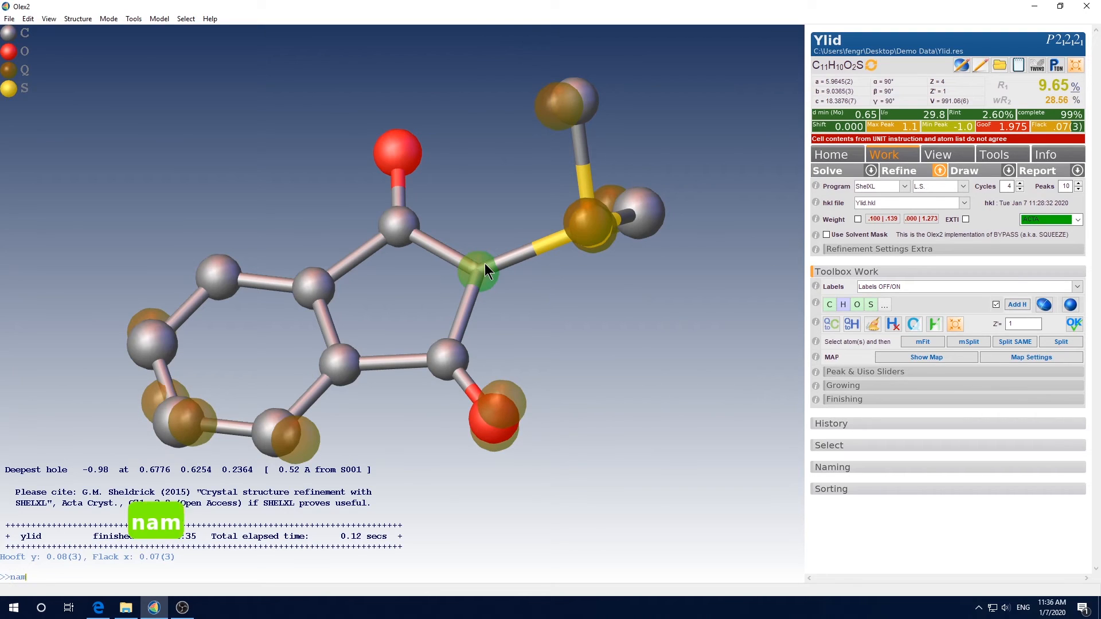
type("e n")
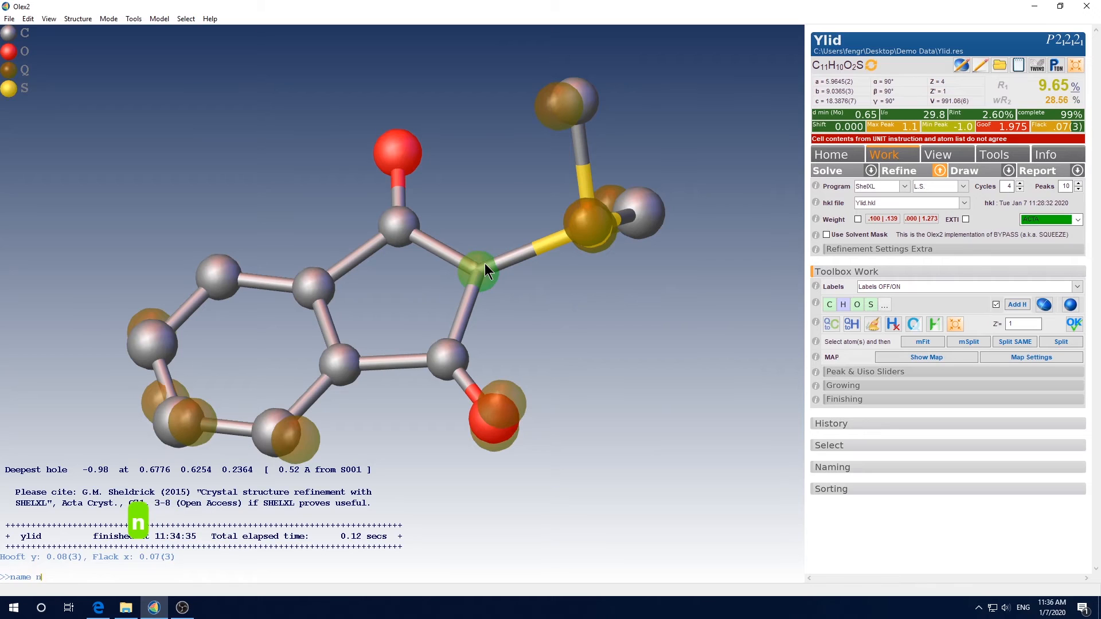
key("Return")
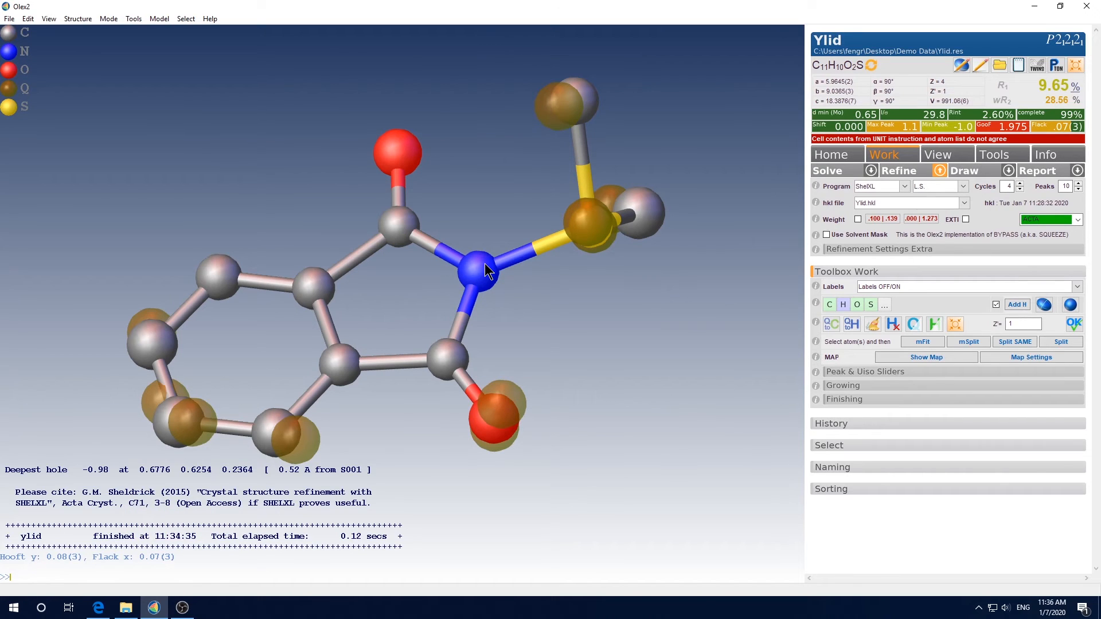
key("ctrl+r")
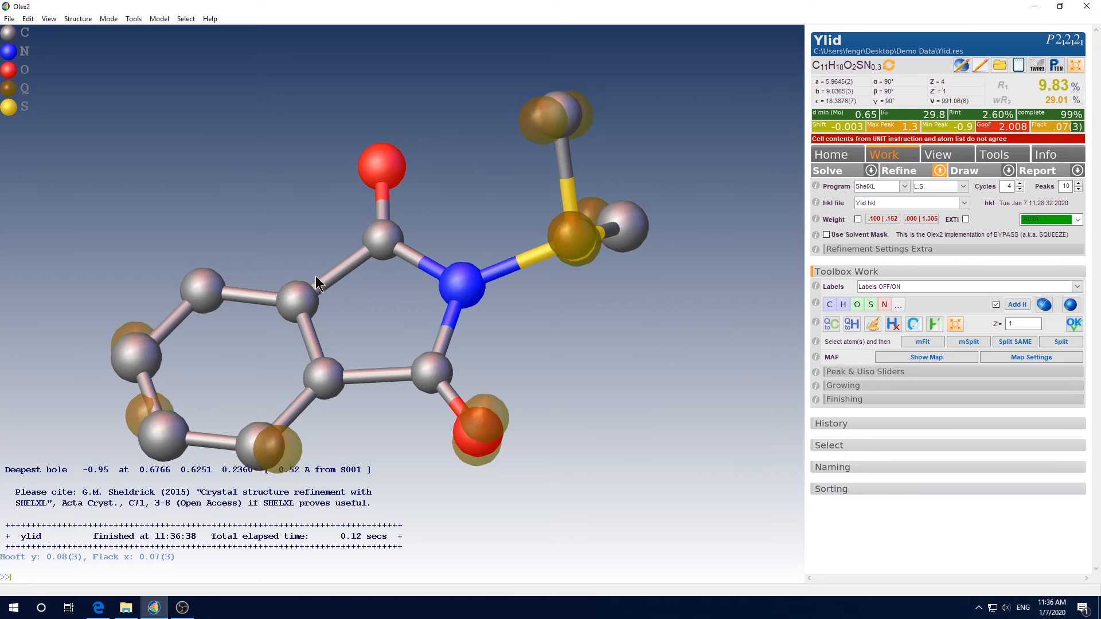
Rotate the model, rename the sulfur atom as carbon and refine the structure
mouse_move(344, 266)
mouse_move(322, 371)
mouse_move(432, 362)
mouse_move(469, 290)
left_click_drag(533, 304, 497, 321)
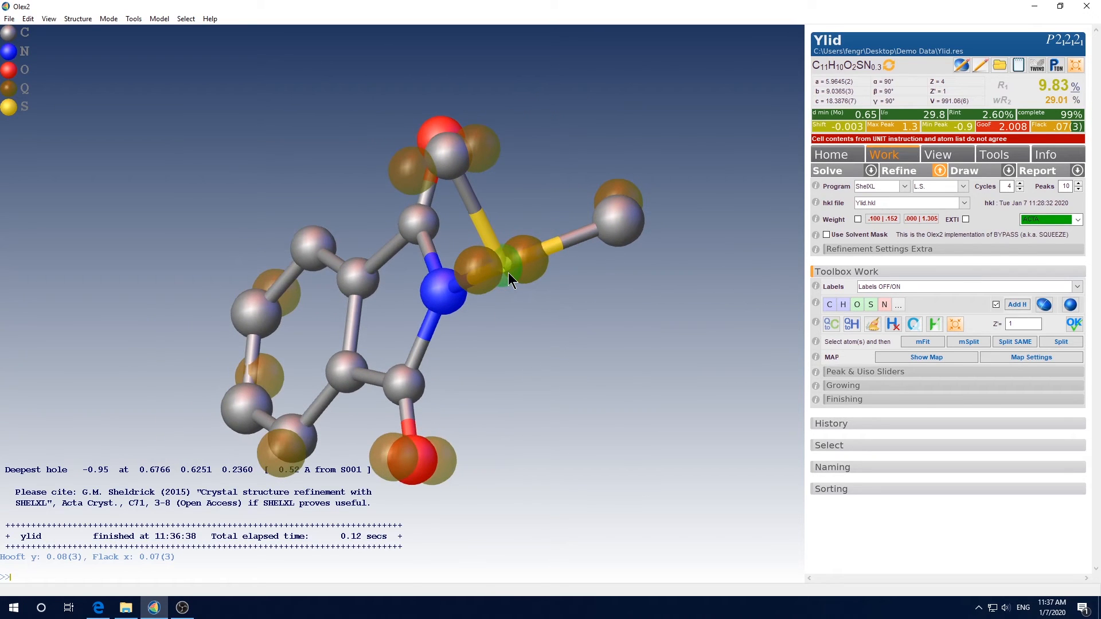
type("name c")
key("Return")
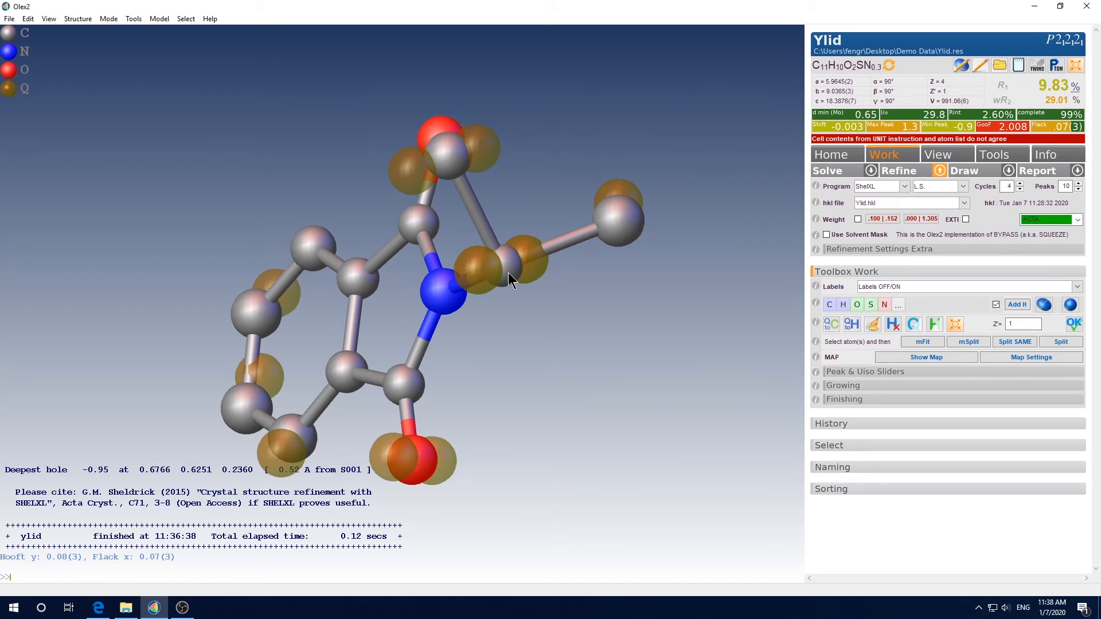
key("ctrl+r")
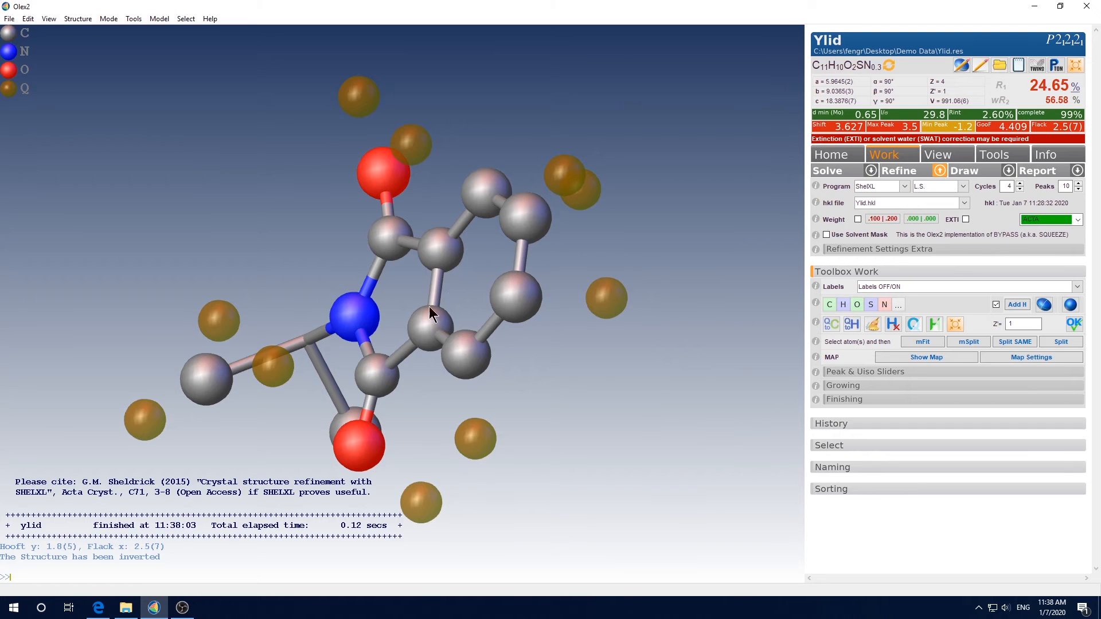
Turn the atom bonded to nitrogen and the two methyl carbons back into sulfur using the S atom-type mode
left_click_drag(429, 306, 230, 364)
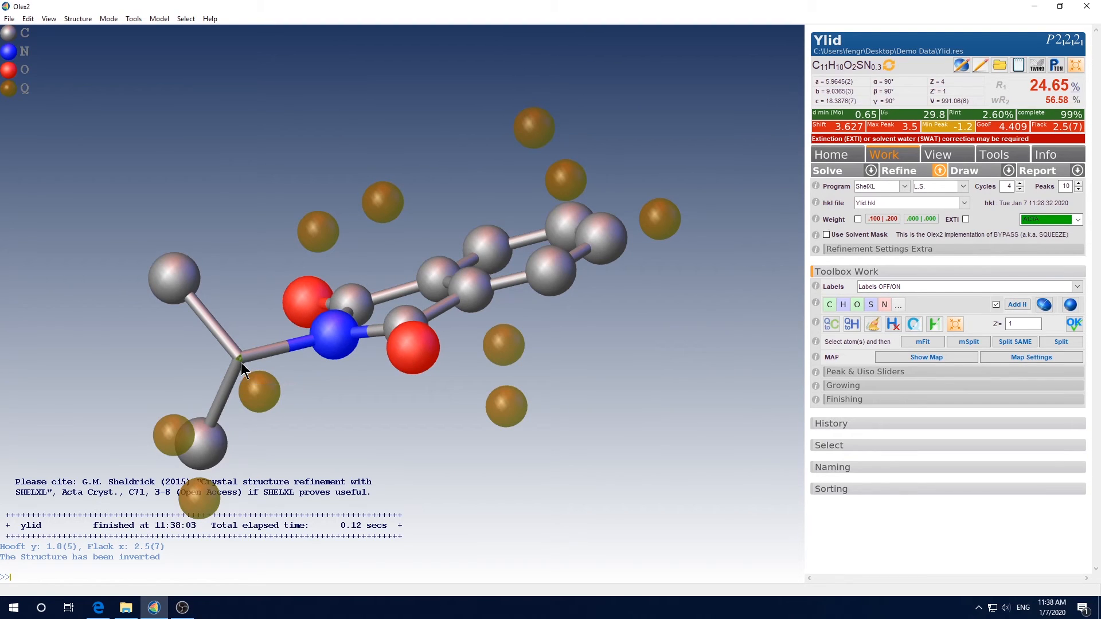
mouse_move(239, 367)
left_click(872, 305)
key("ctrl+z")
left_click(883, 305)
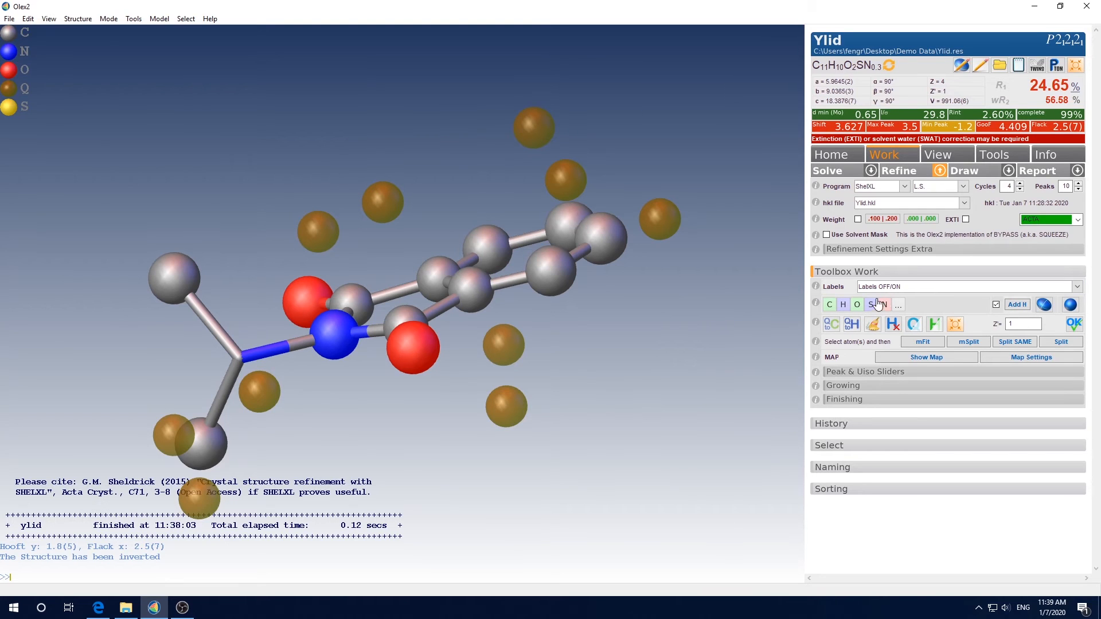
left_click(870, 305)
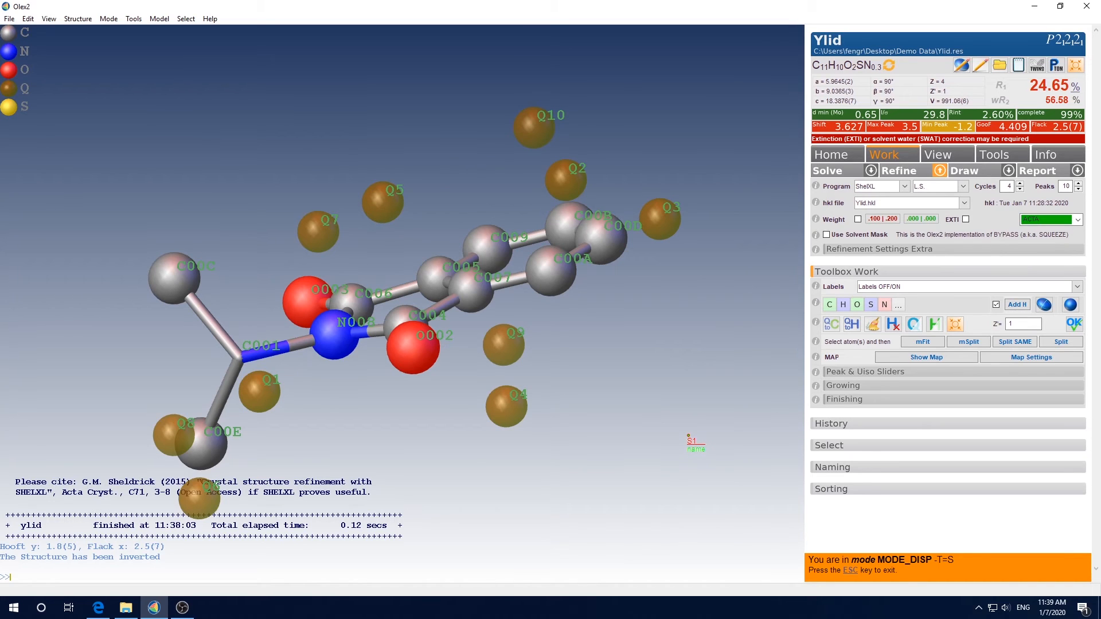
left_click(241, 361)
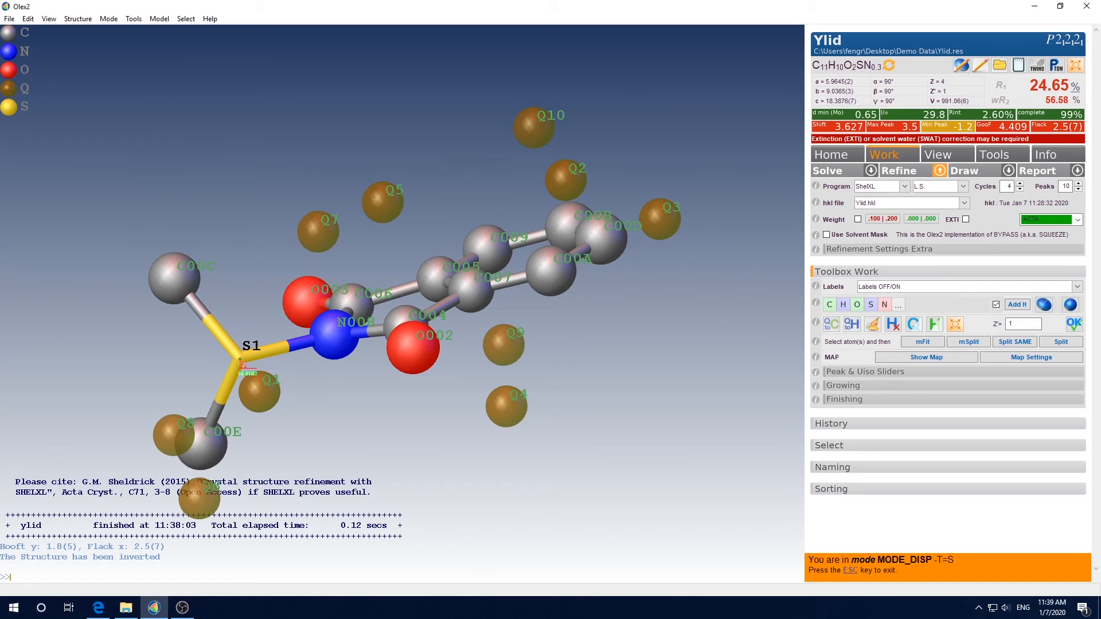
Rename the selected nitrogen atom in the five-membered ring as carbon and refine the structure three times
key("Escape")
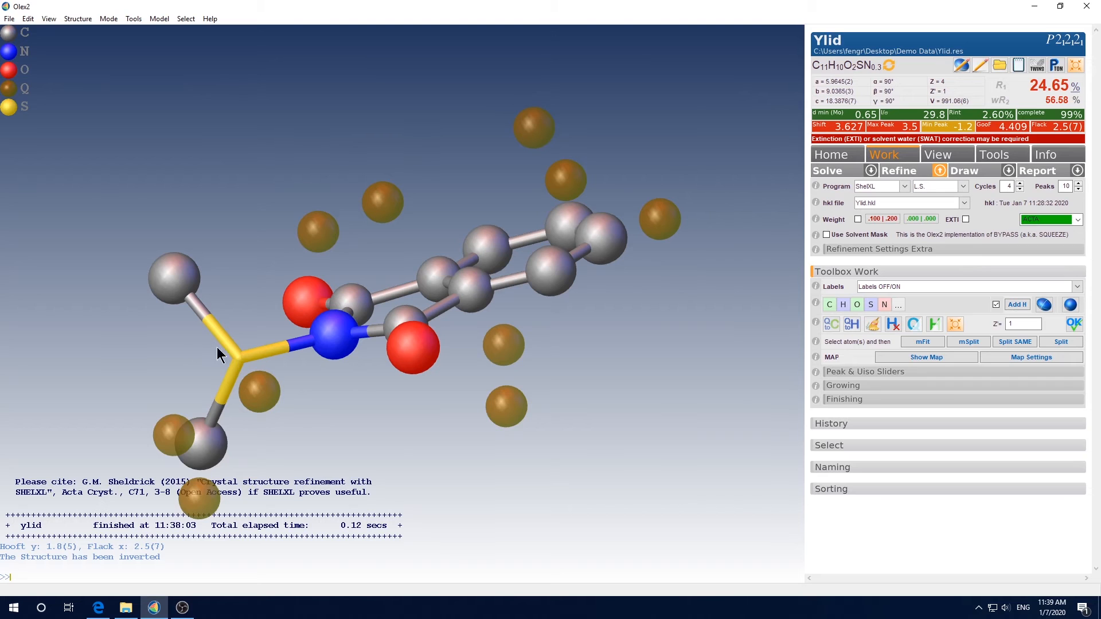
left_click_drag(328, 351, 336, 389)
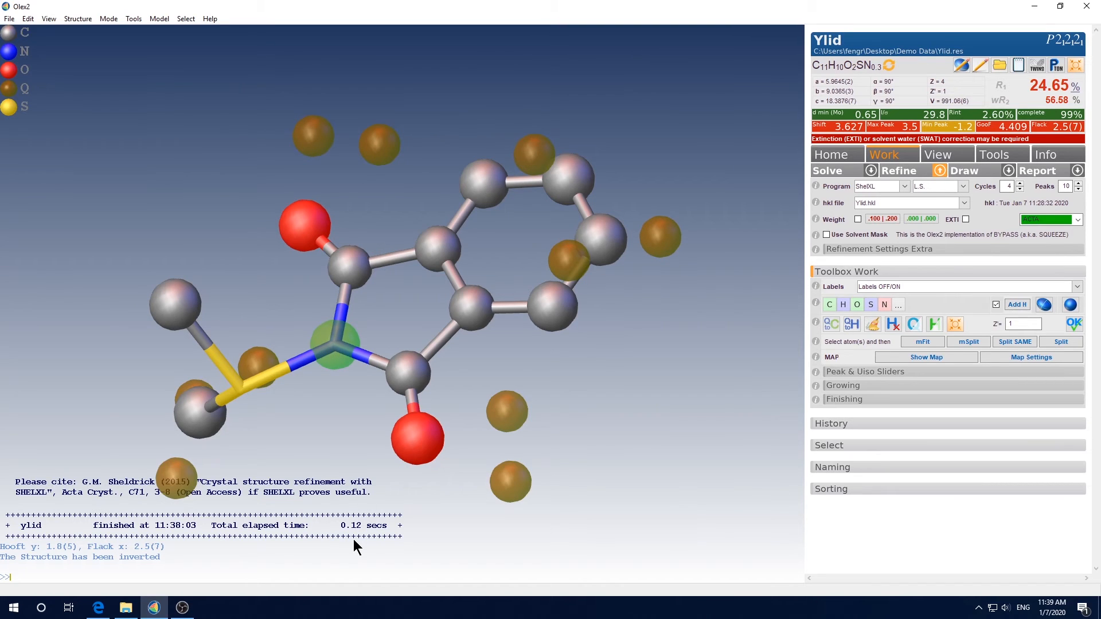
type("name c")
key("Return")
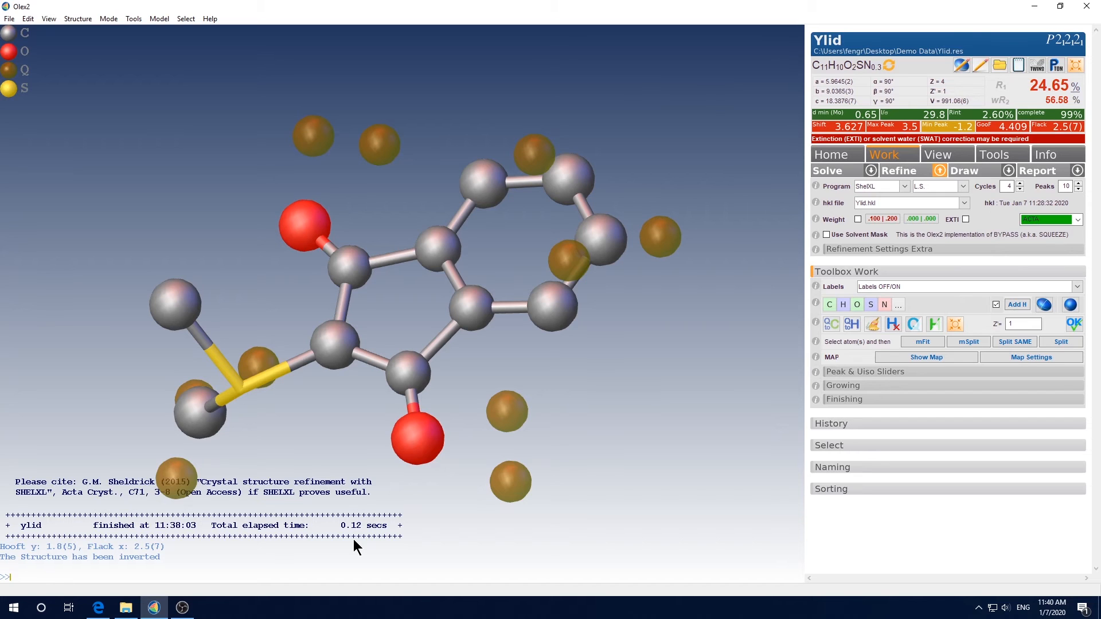
key("ctrl+r")
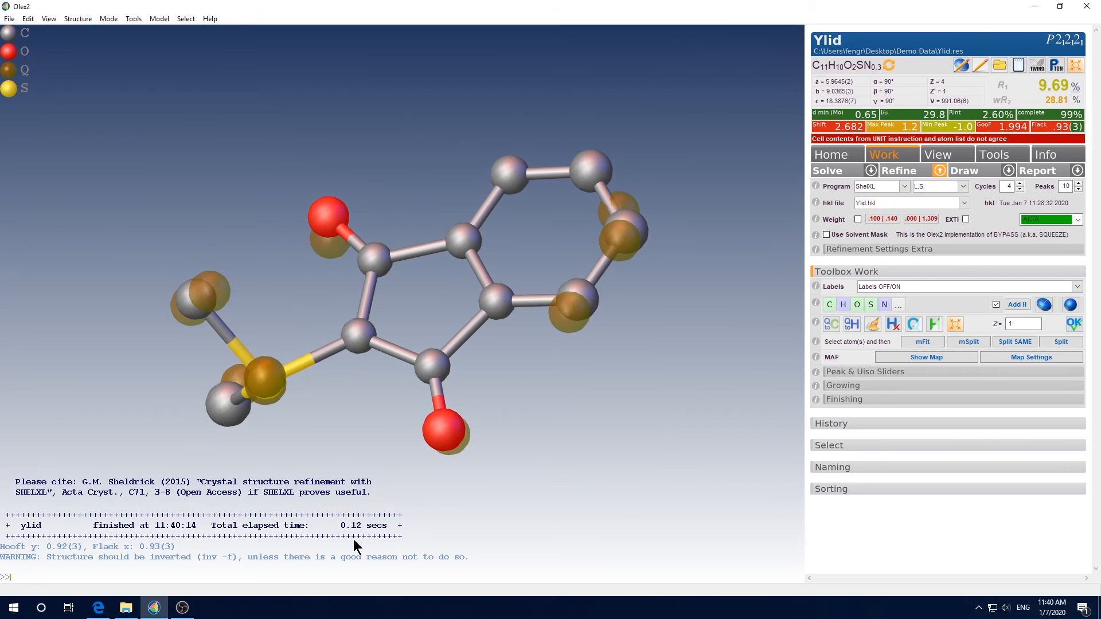
key("ctrl+r")
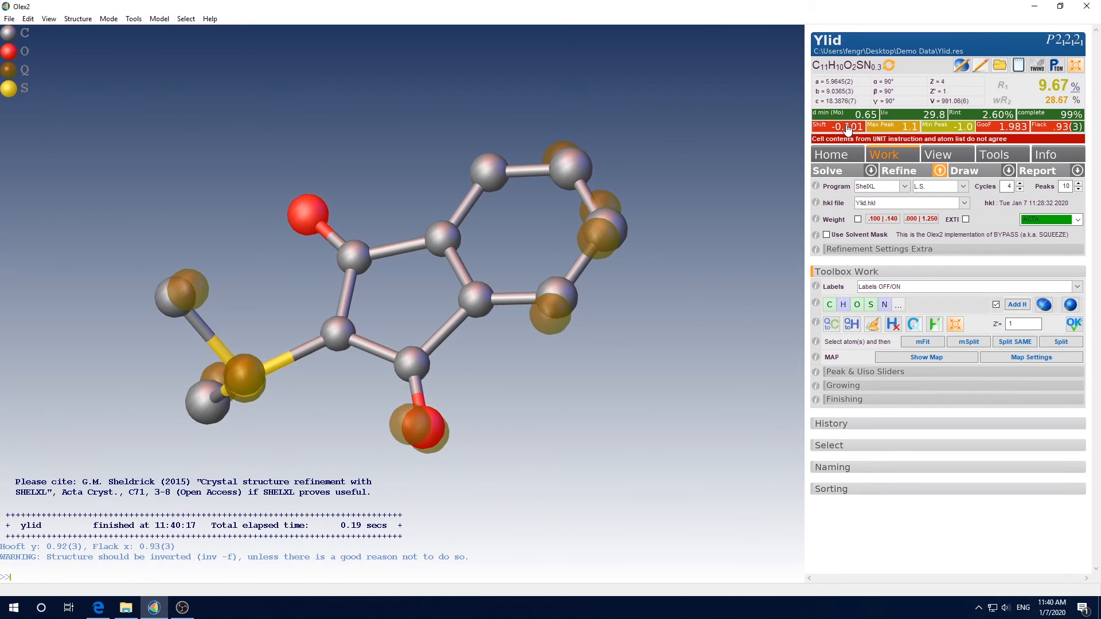
key("ctrl+r")
Open the Ylid.res file from the Demo Data folder in Notepad++ to inspect it, then close the editor
left_click(126, 607)
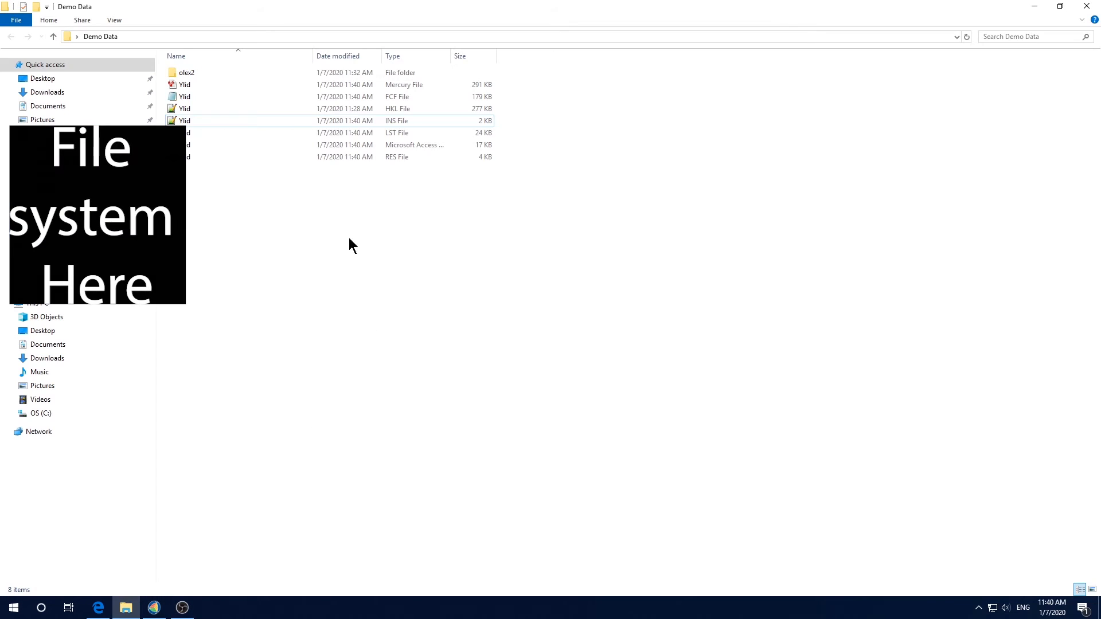
right_click(208, 157)
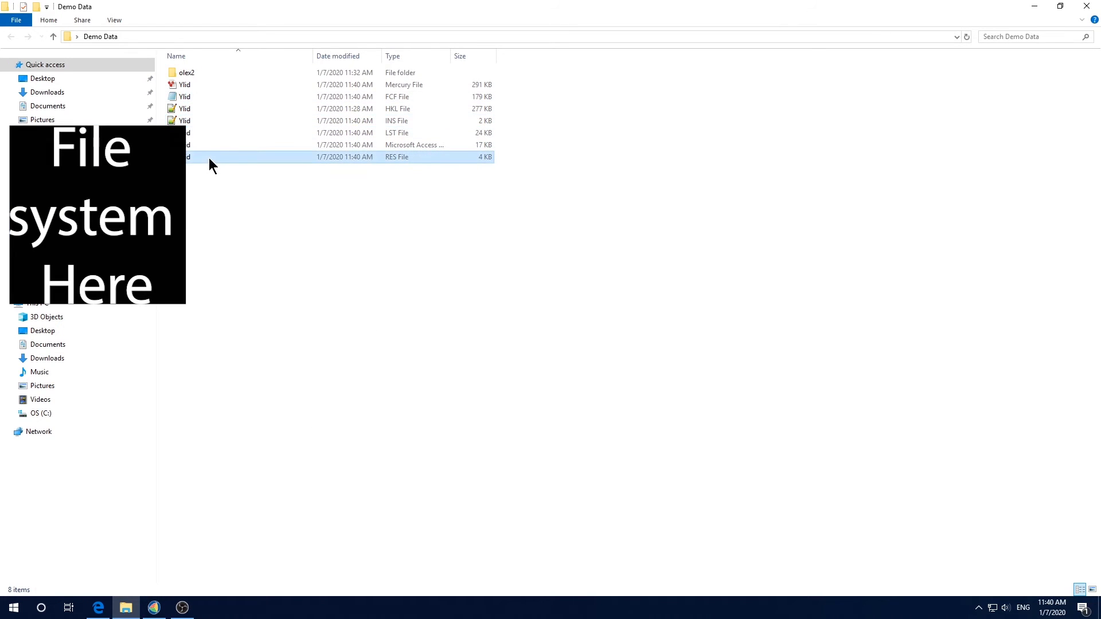
left_click(247, 178)
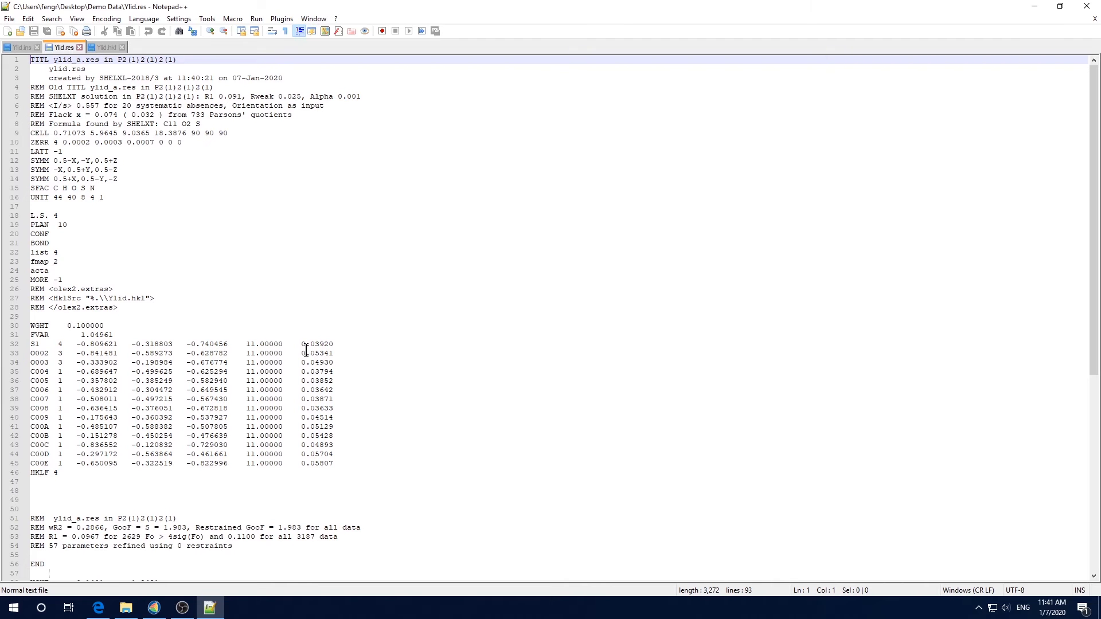
left_click(1094, 19)
left_click(1087, 7)
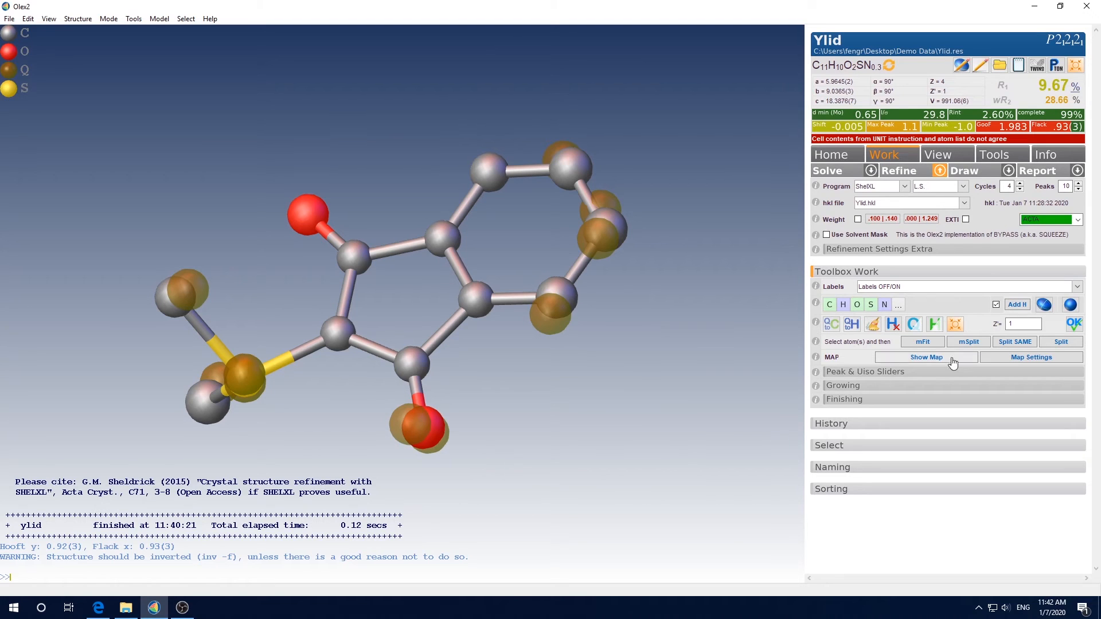
Make all non-hydrogen atoms anisotropic with the anis command and refine the structure
left_click(1043, 309)
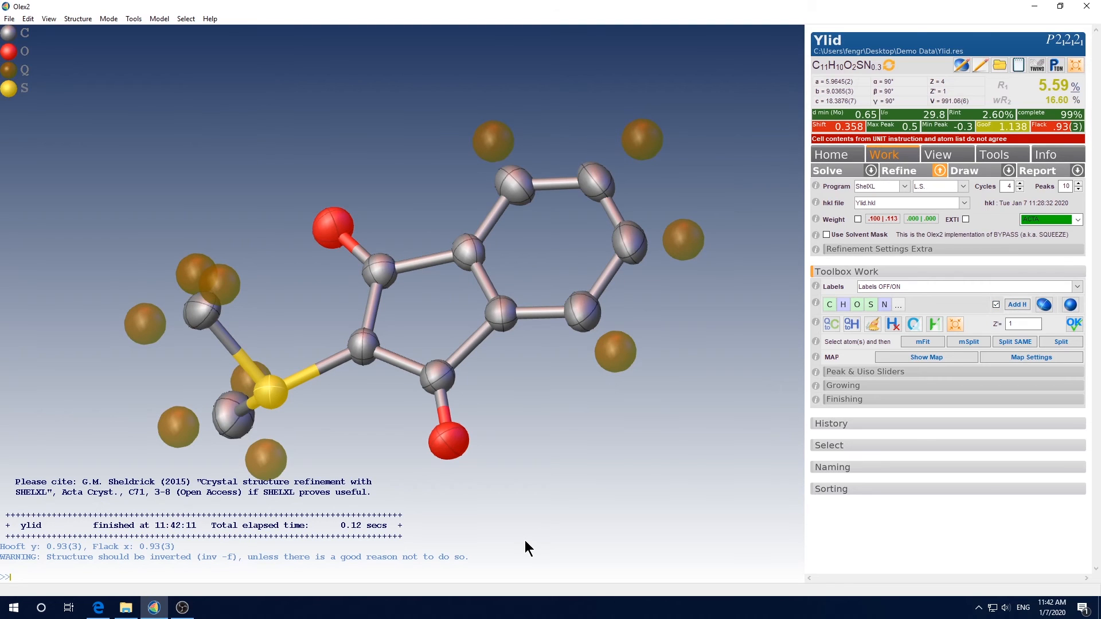
type("abus")
key("BackSpace")
key("BackSpace")
key("BackSpace")
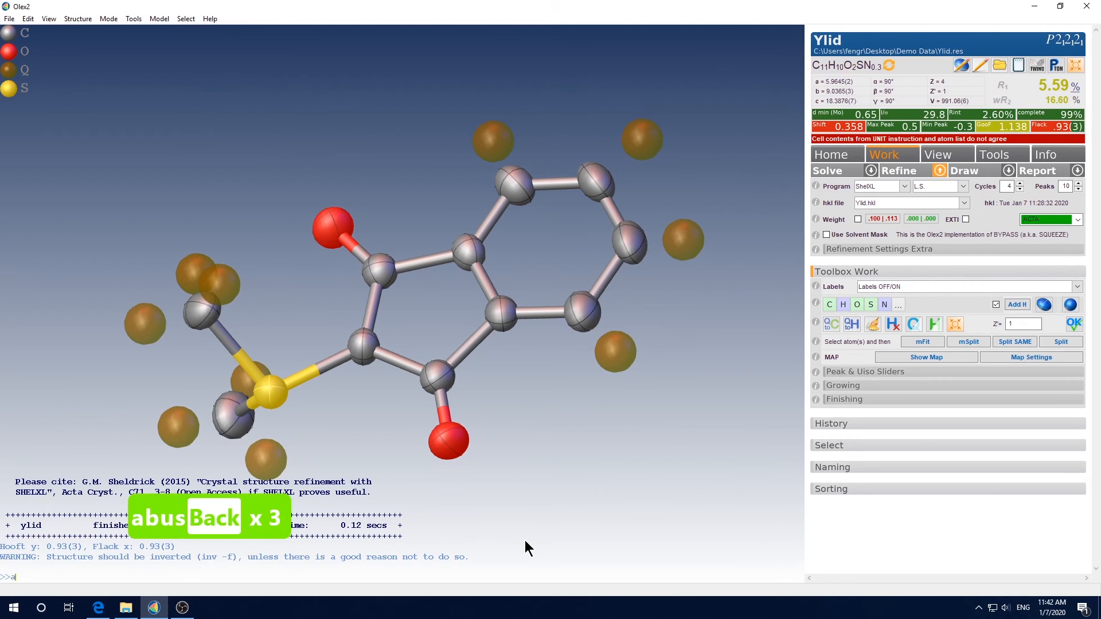
type("nis")
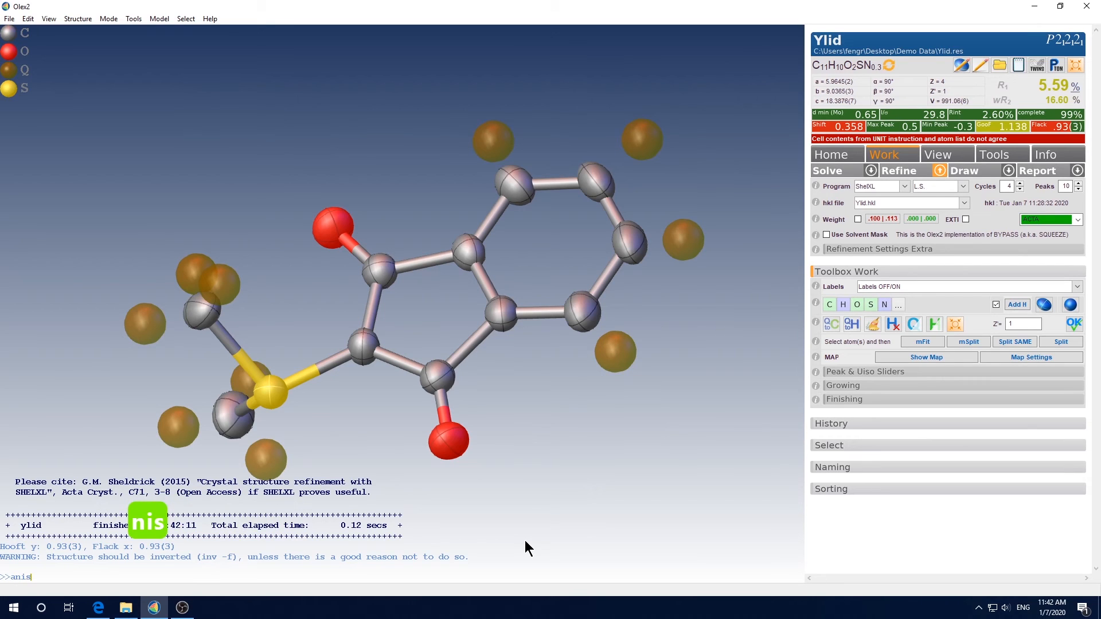
key("Return")
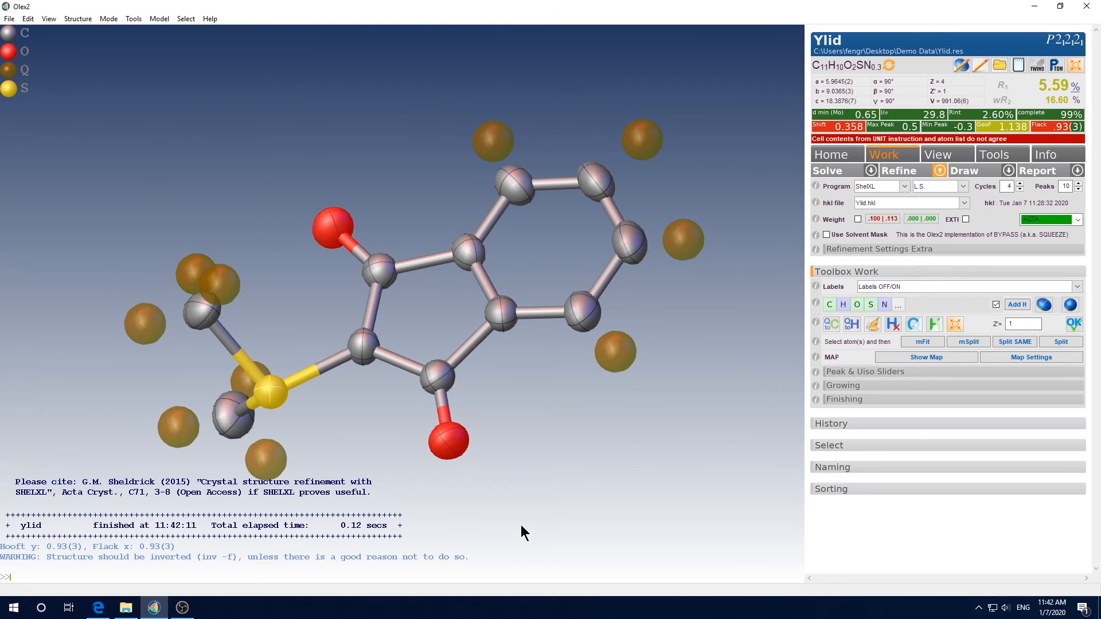
key("ctrl+r")
Open the RES file and then the CIF file in the text editor to review them, closing each
type("edit res")
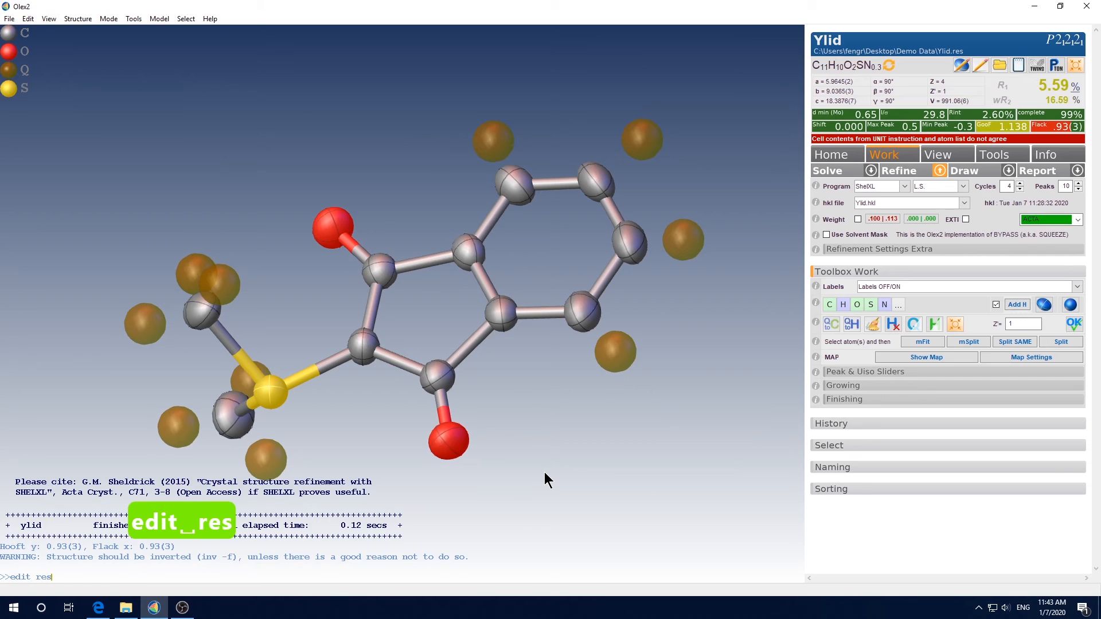
key("Return")
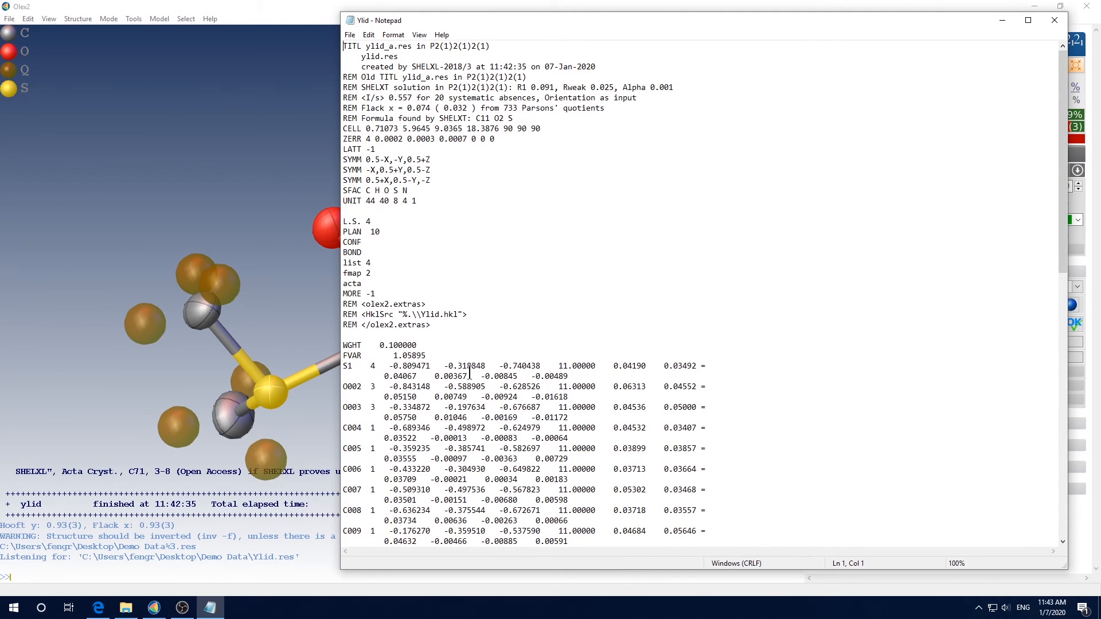
scroll(535, 386, "down", 2)
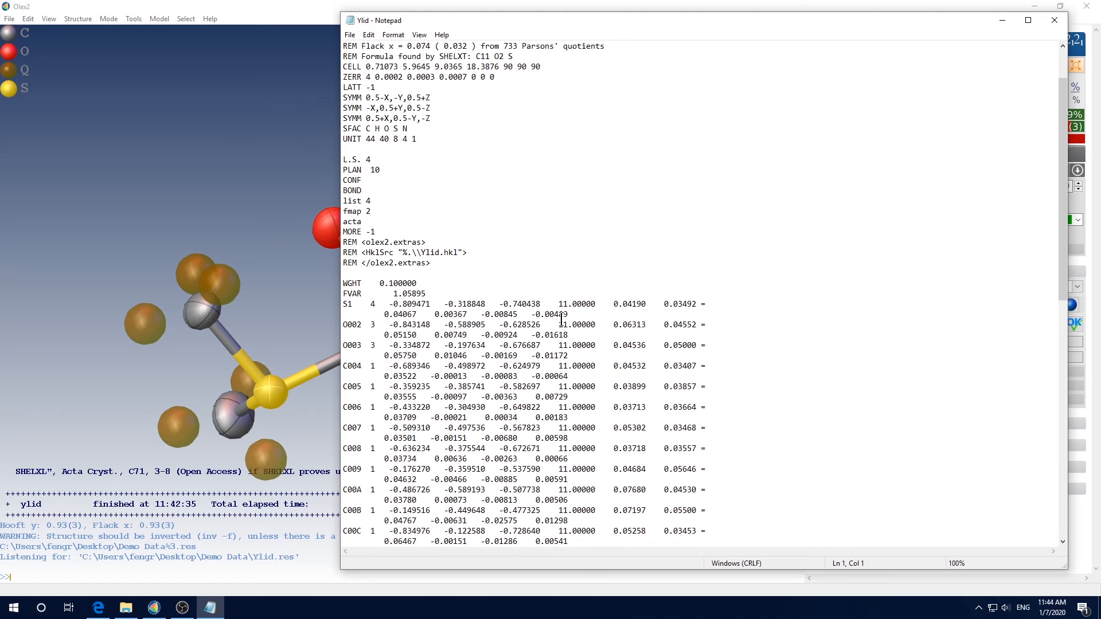
left_click(1053, 22)
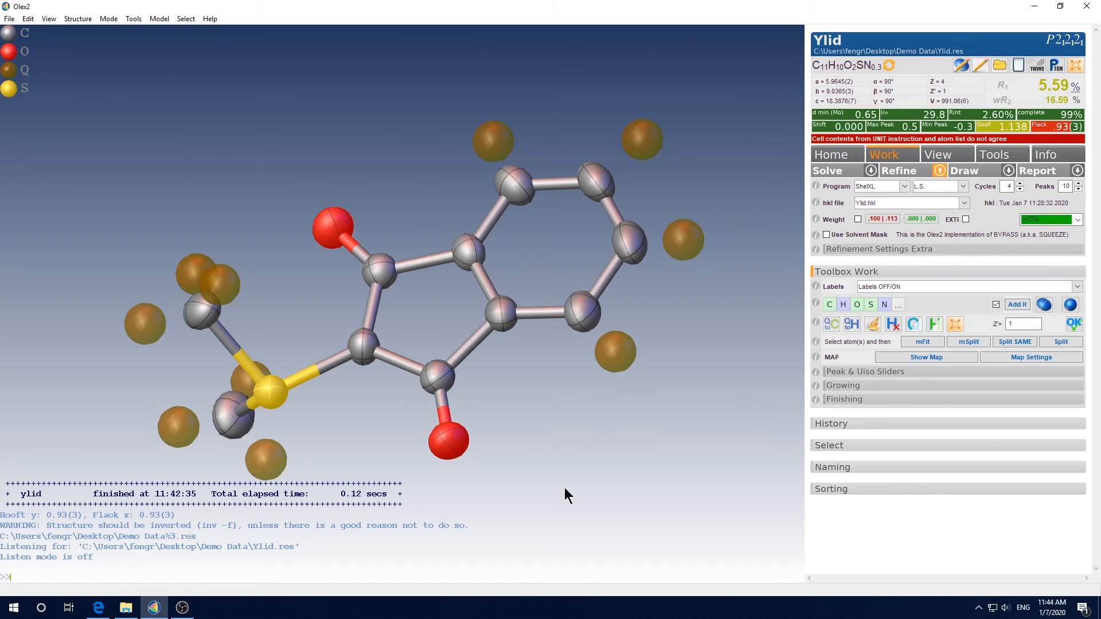
type("edit cif")
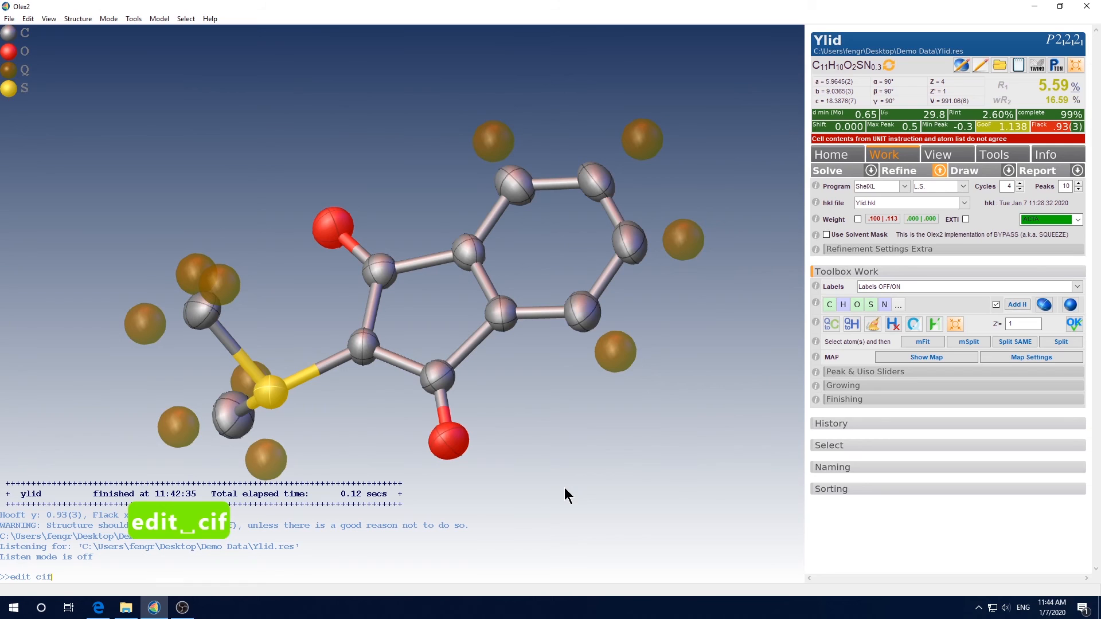
key("Return")
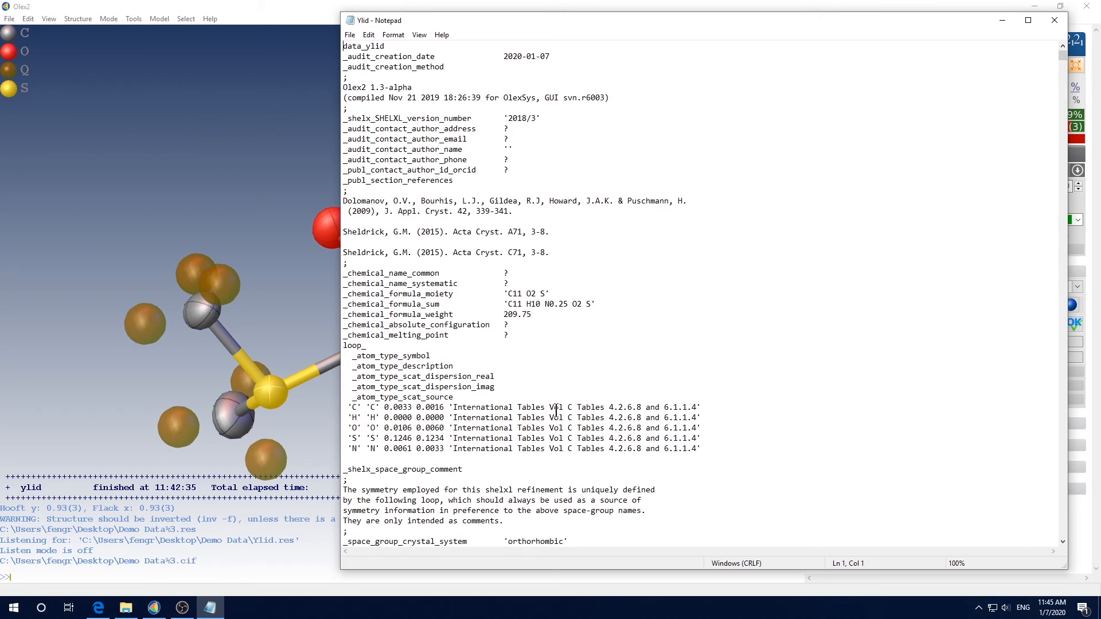
left_click(1055, 21)
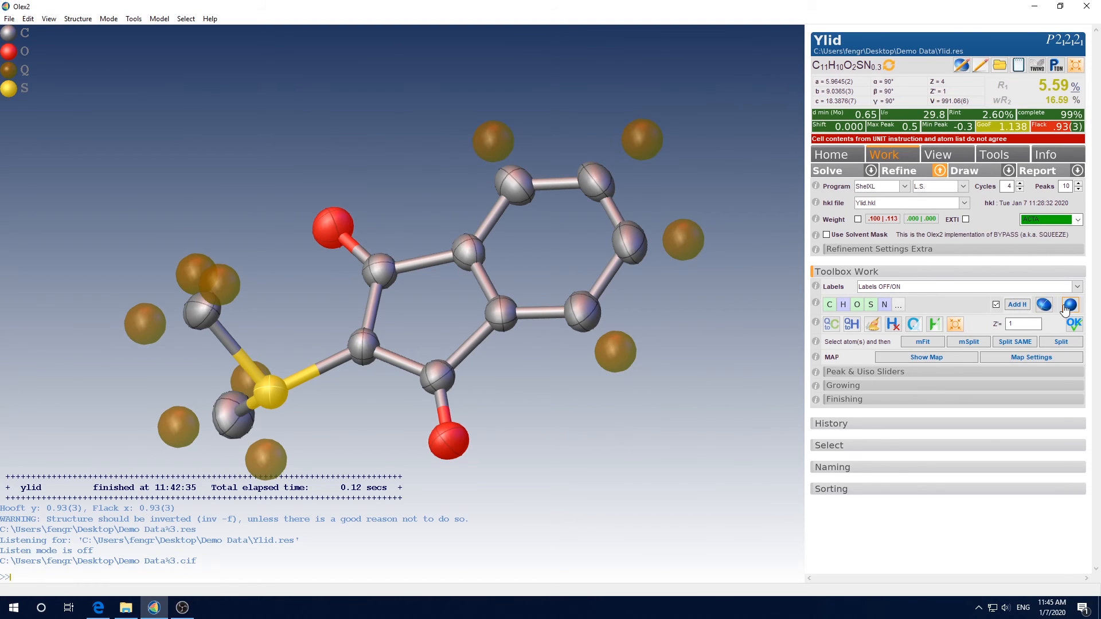
Add hydrogen atoms automatically and refine the structure
left_click(1018, 307)
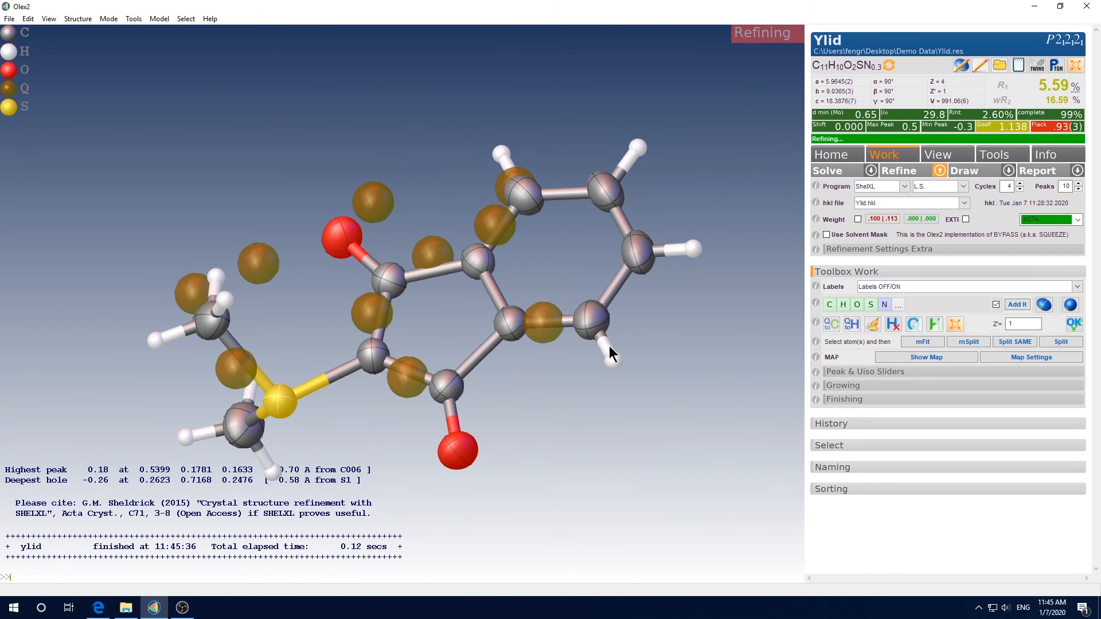
left_click_drag(678, 394, 702, 394)
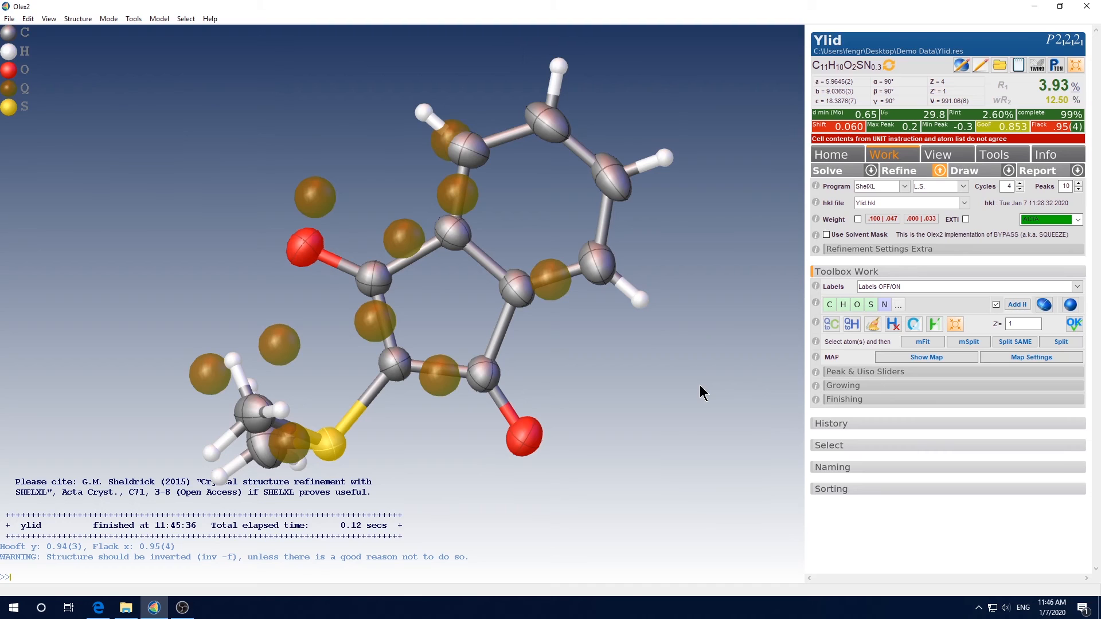
Delete all hydrogen atoms with kill $H and re-add them with the hadd command
type("k")
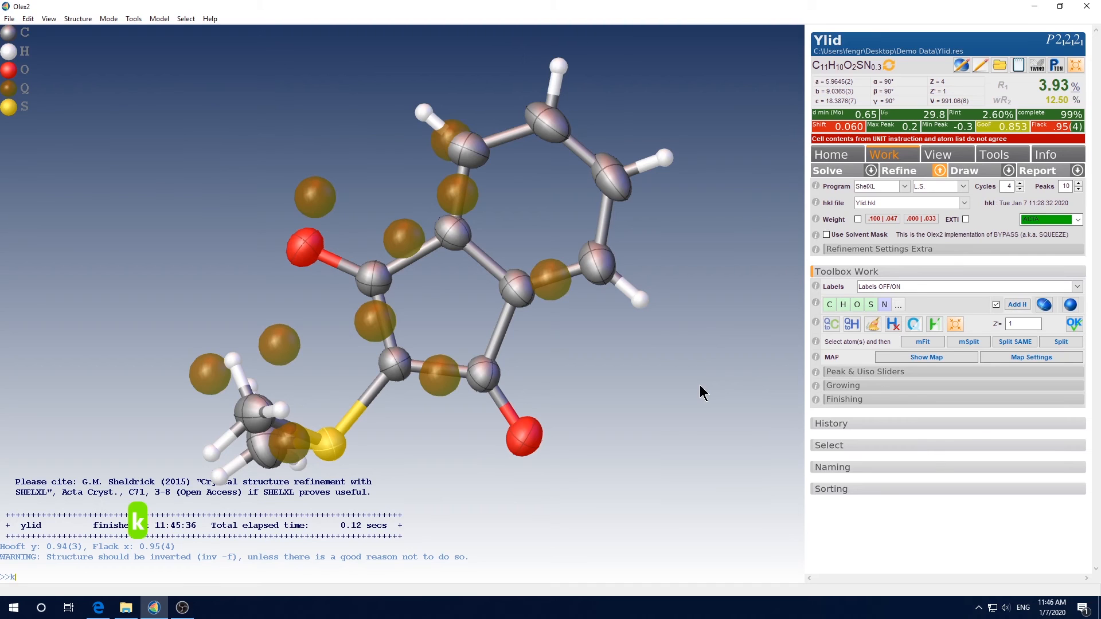
type("ill ")
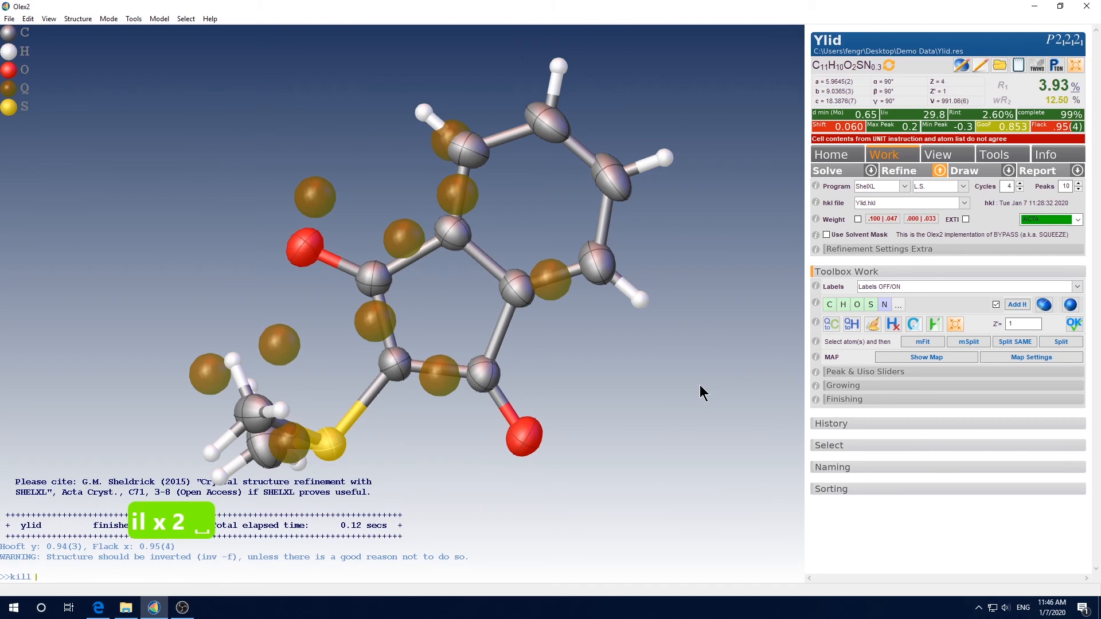
type("$H")
key("Return")
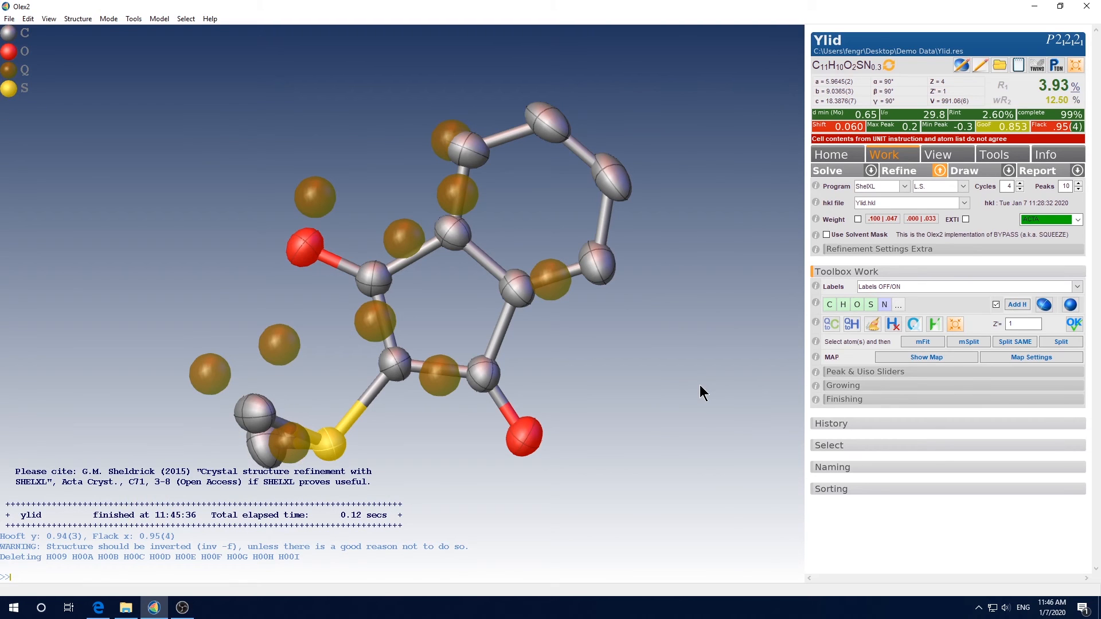
type("hadd")
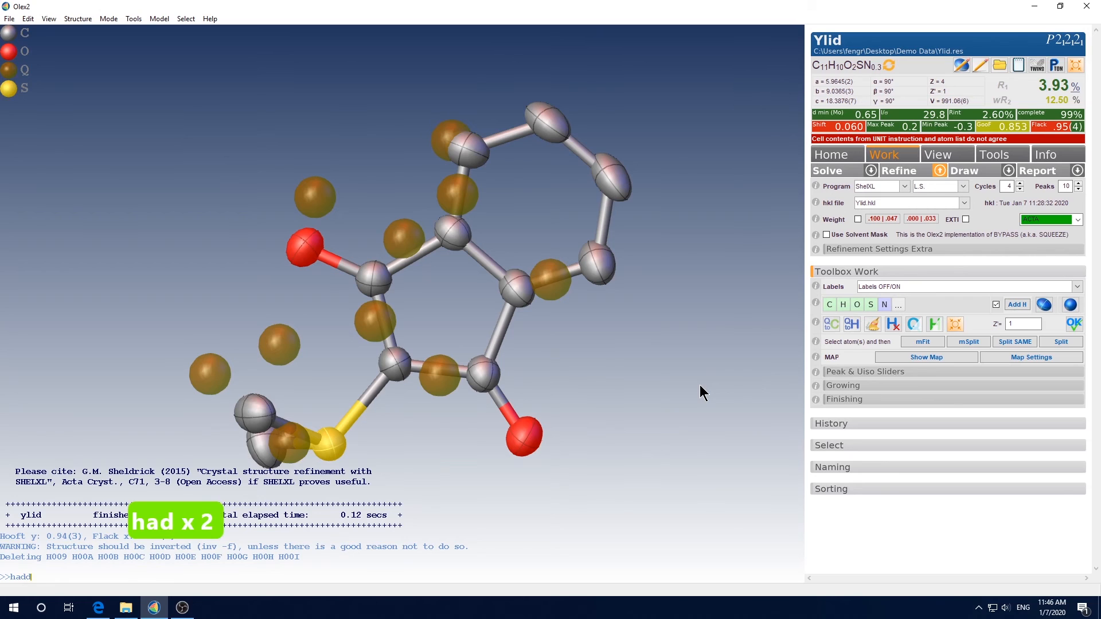
key("Return")
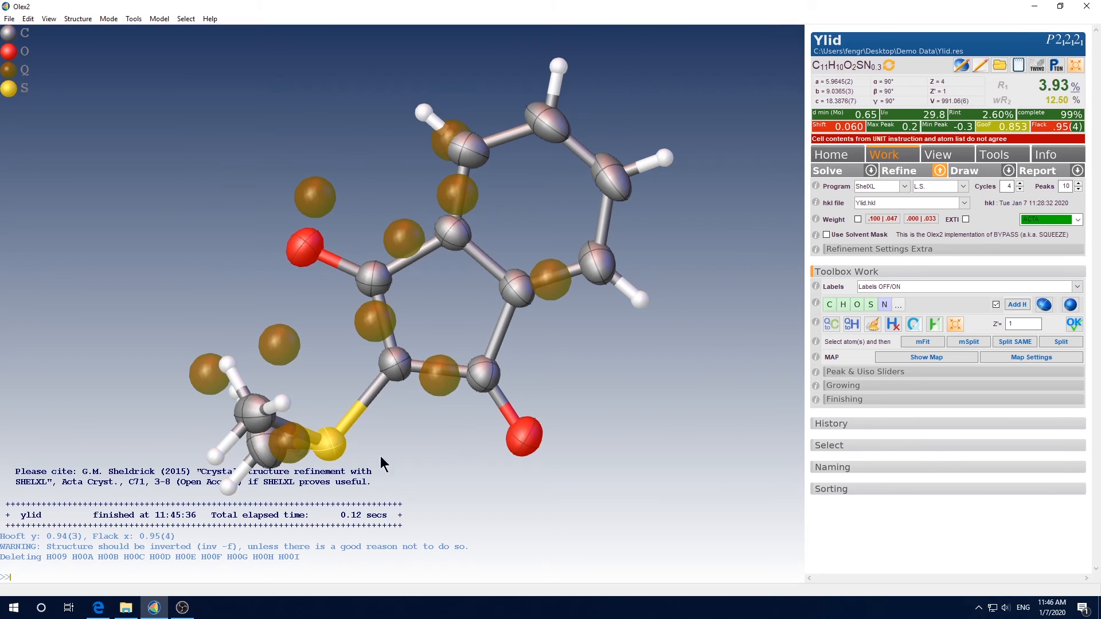
Delete the hydrogen atom on the top carbon of the benzene ring
left_click_drag(569, 387, 524, 397)
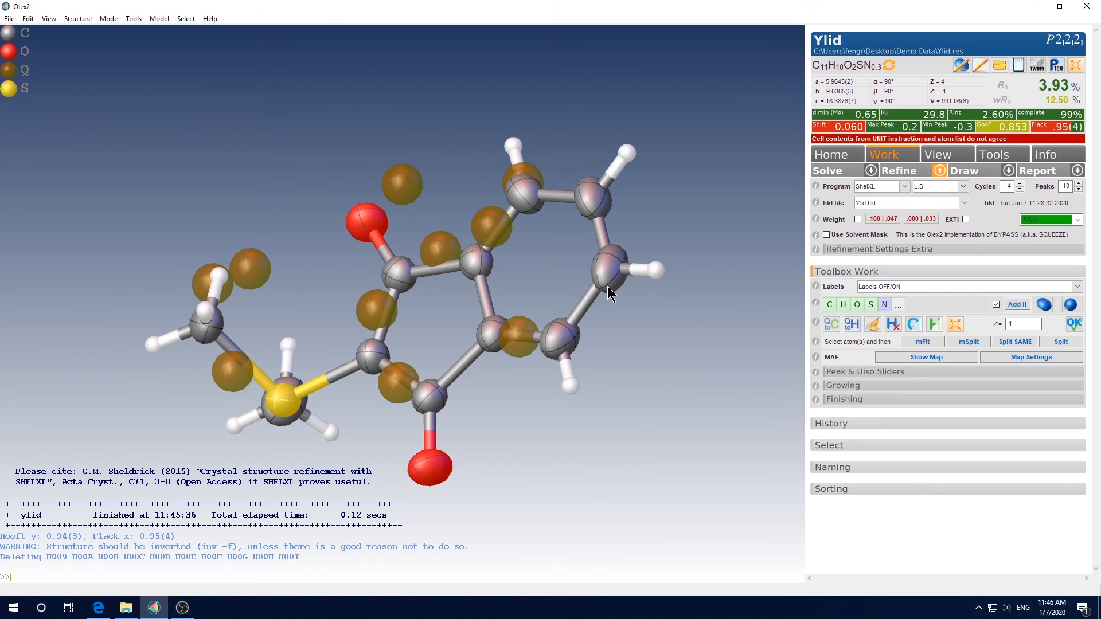
mouse_move(607, 287)
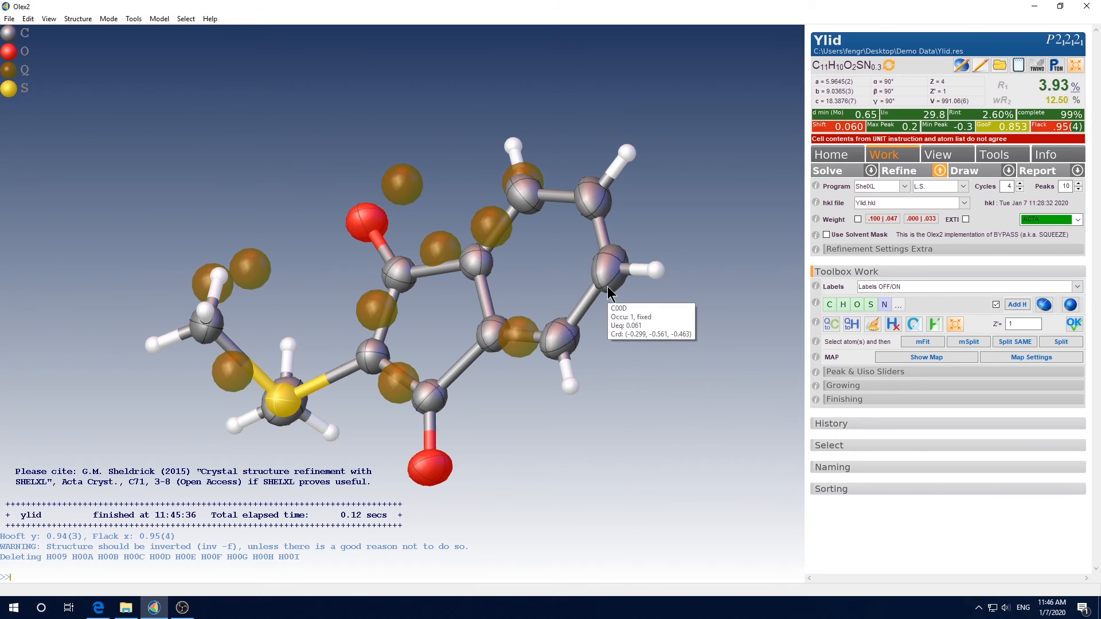
left_click_drag(607, 287, 624, 271)
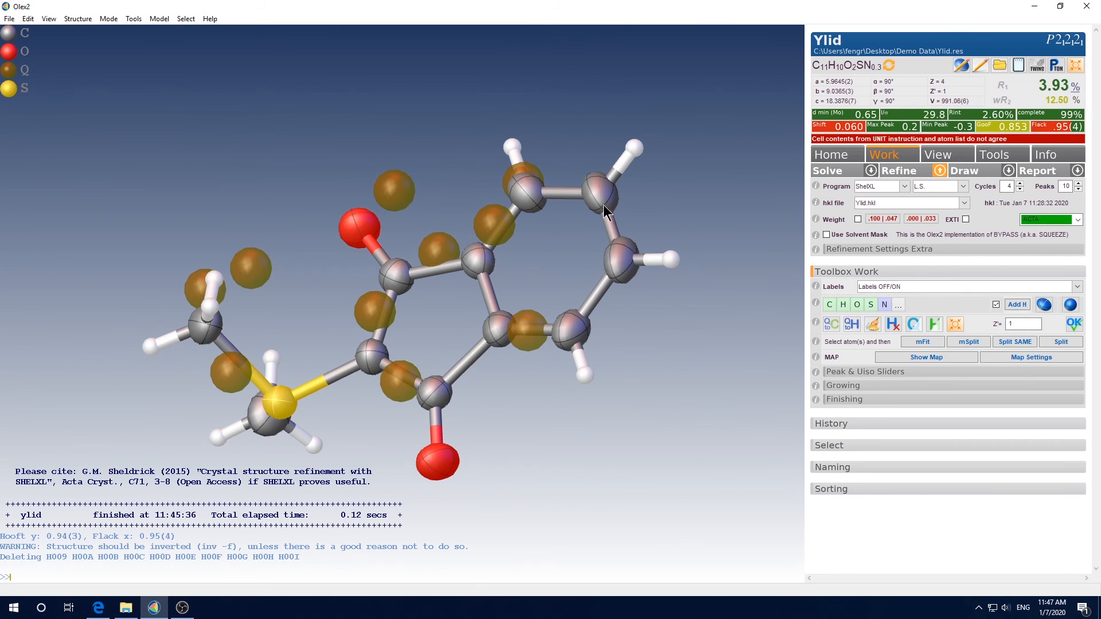
left_click(634, 148)
key("Delete")
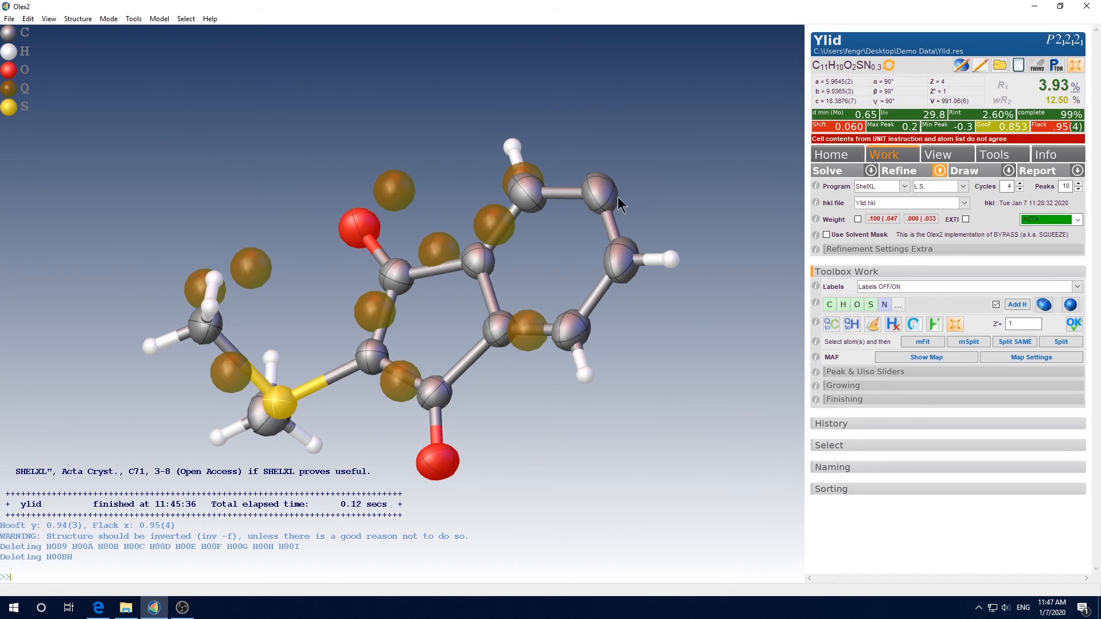
Add an AFIX 43 hydrogen to the selected benzene ring carbon with hadd 43
mouse_move(601, 196)
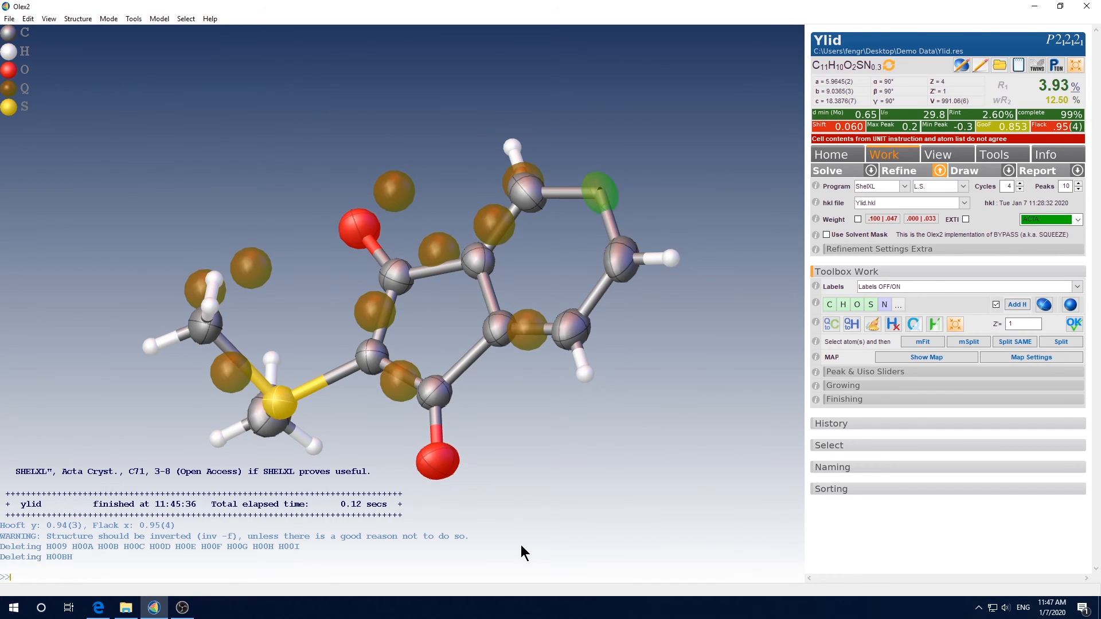
type("hadd")
type("43")
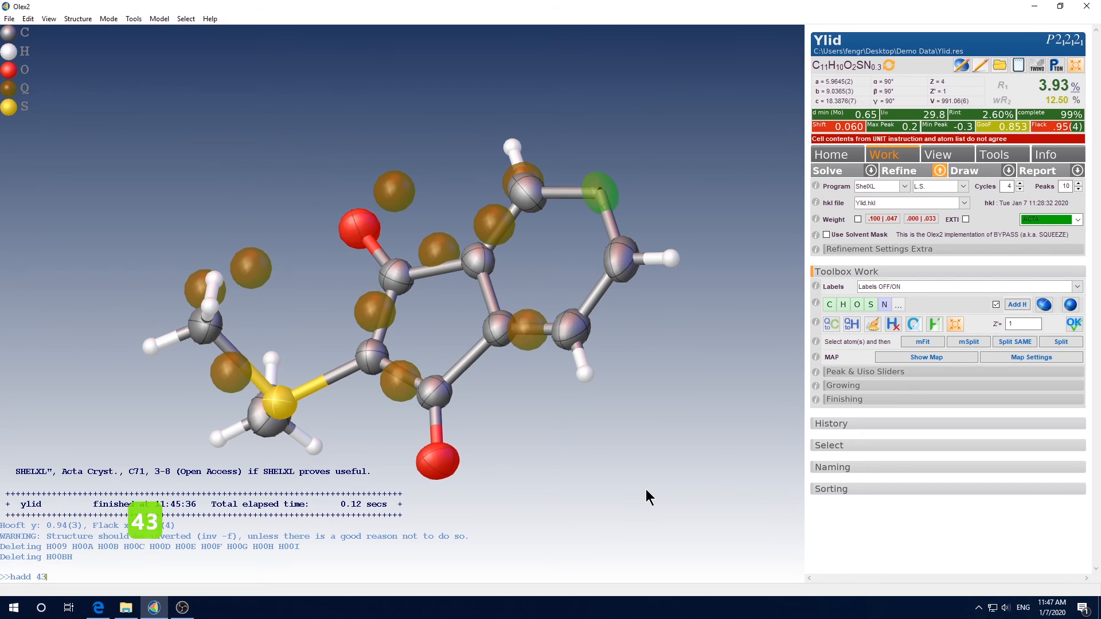
key("Return")
left_click_drag(669, 429, 624, 442)
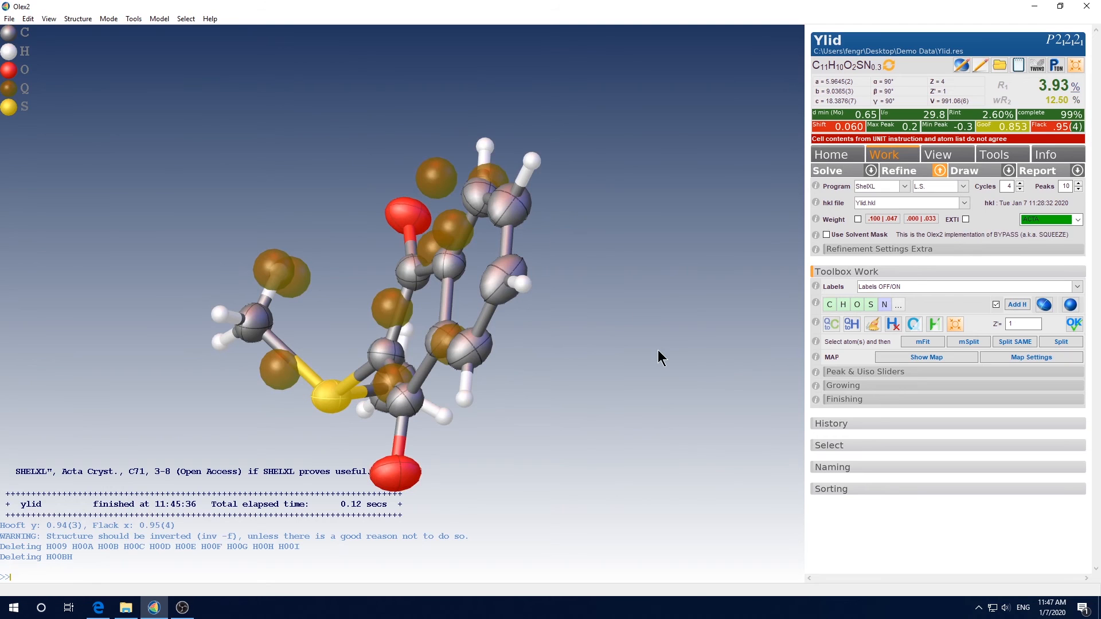
Delete the hydrogen on the upper-right ring carbon and add two AFIX 23 hydrogens to that carbon with hadd 23
left_click_drag(642, 395, 683, 409)
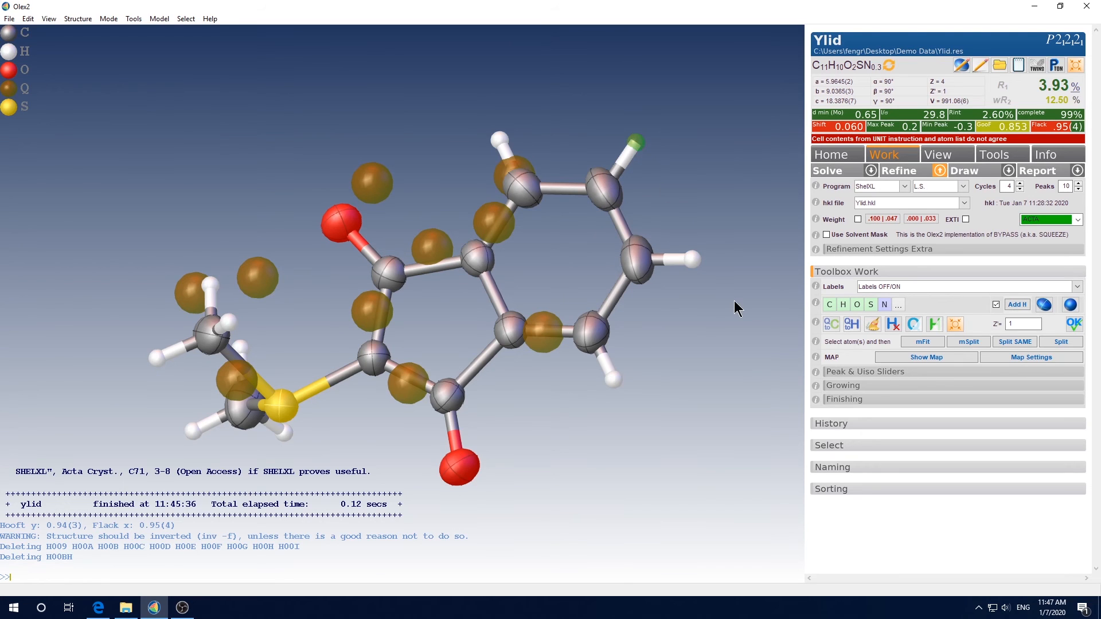
key("Delete")
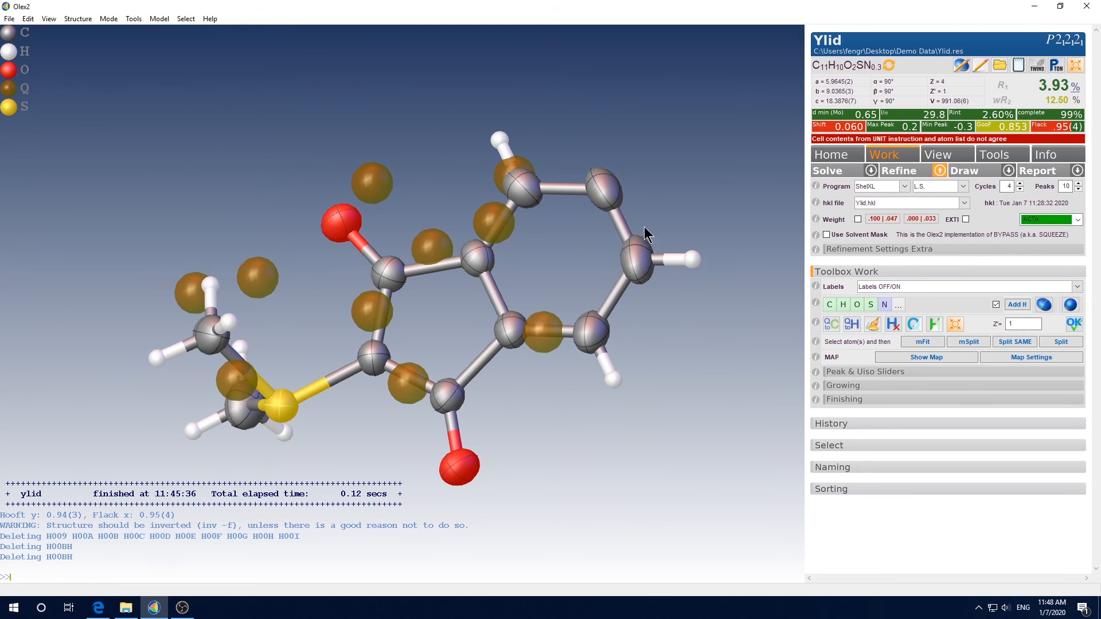
left_click(602, 188)
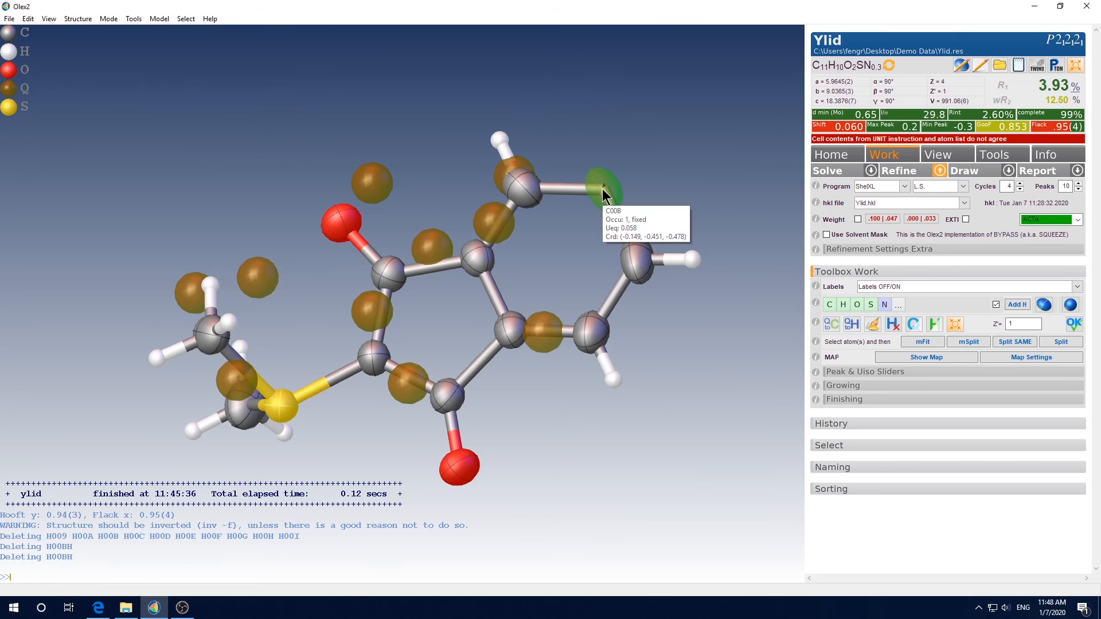
type("h")
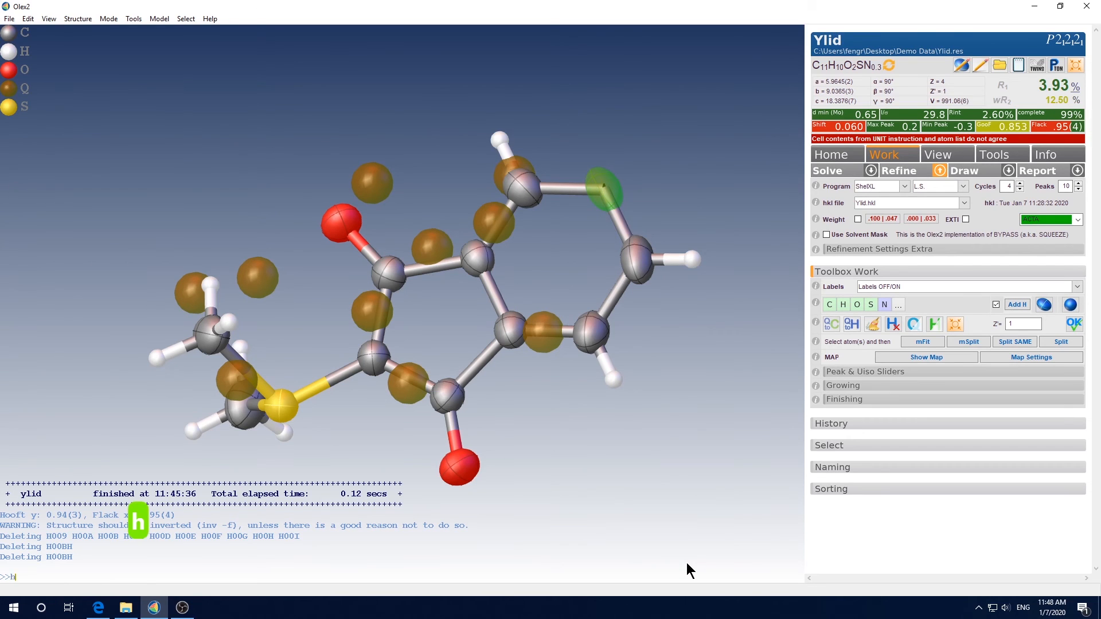
type("add 23")
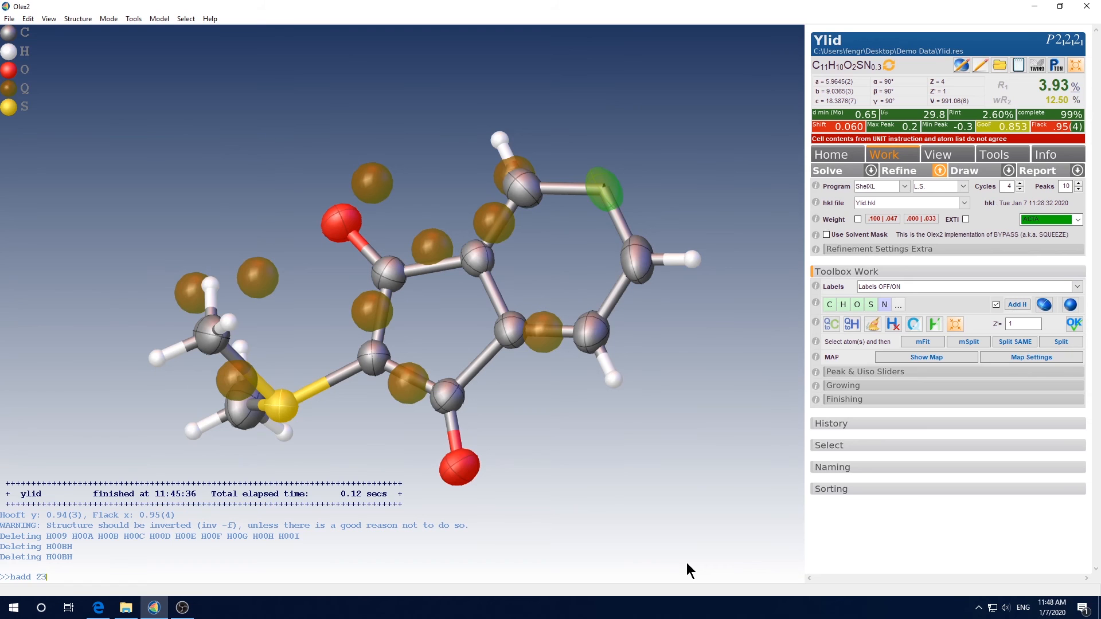
key("Return")
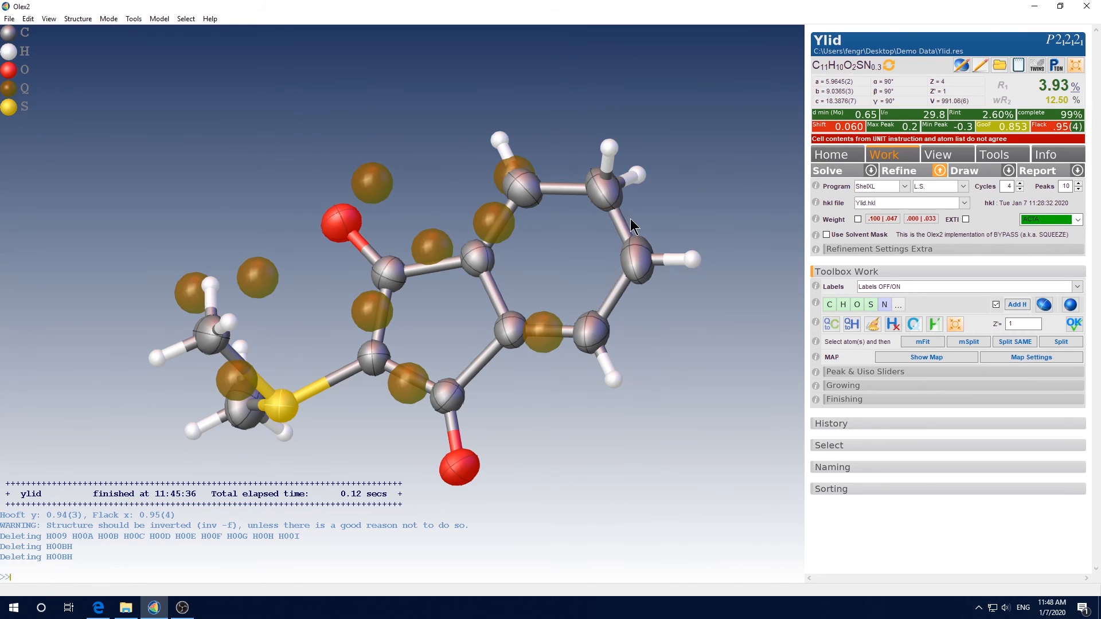
Remove every hydrogen atom with kill $H and place them again automatically with hadd
left_click_drag(631, 218, 626, 241)
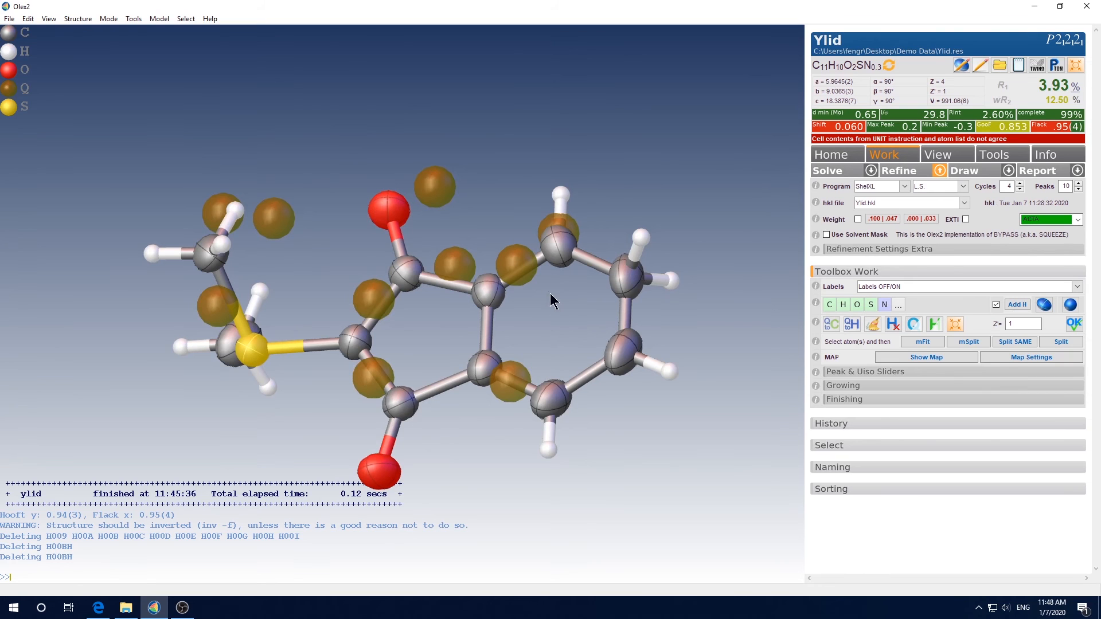
left_click_drag(659, 349, 733, 380)
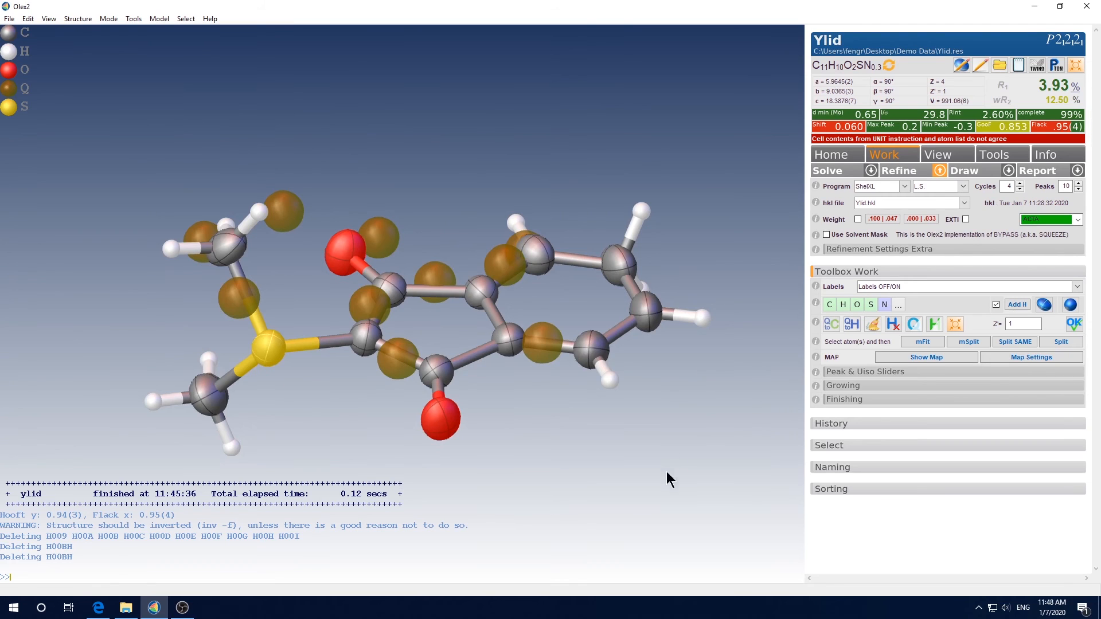
type("kill ")
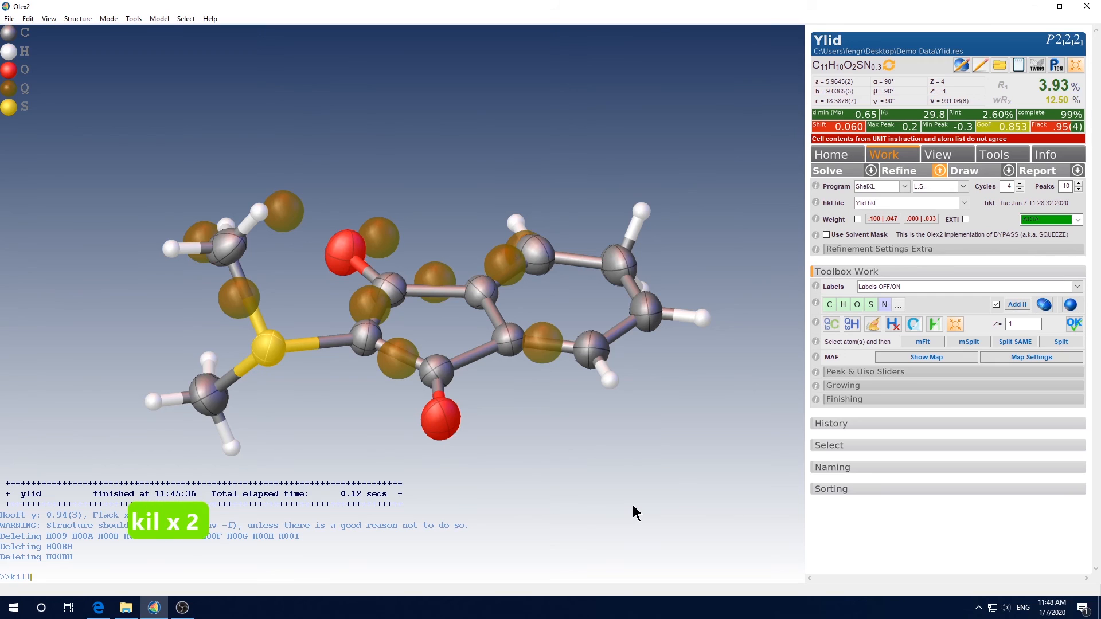
type("$")
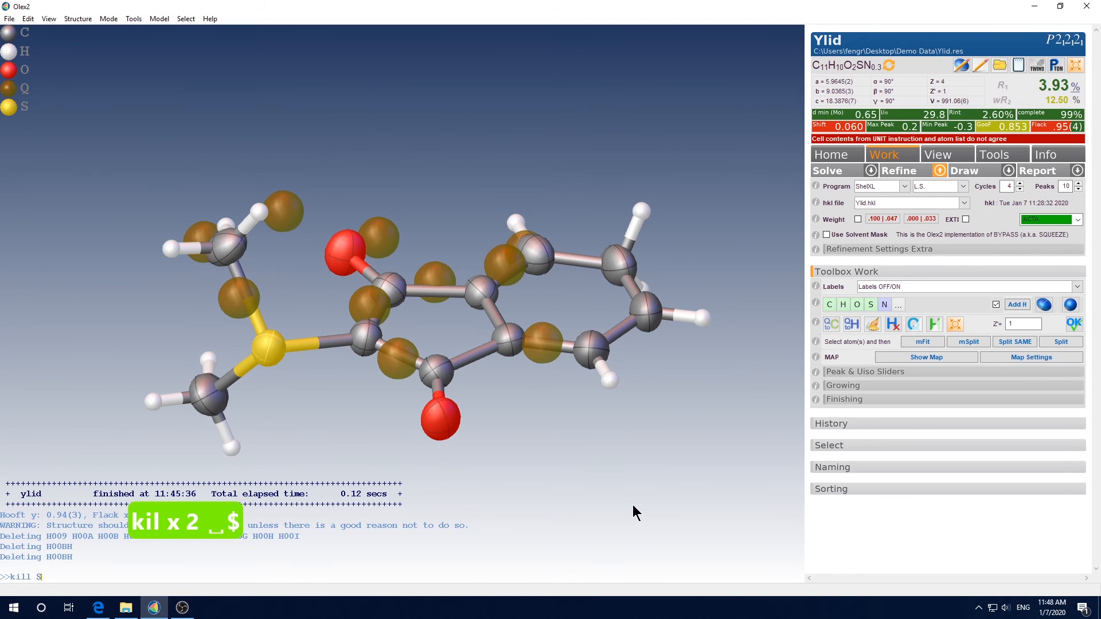
type("H")
key("Return")
type("hadd")
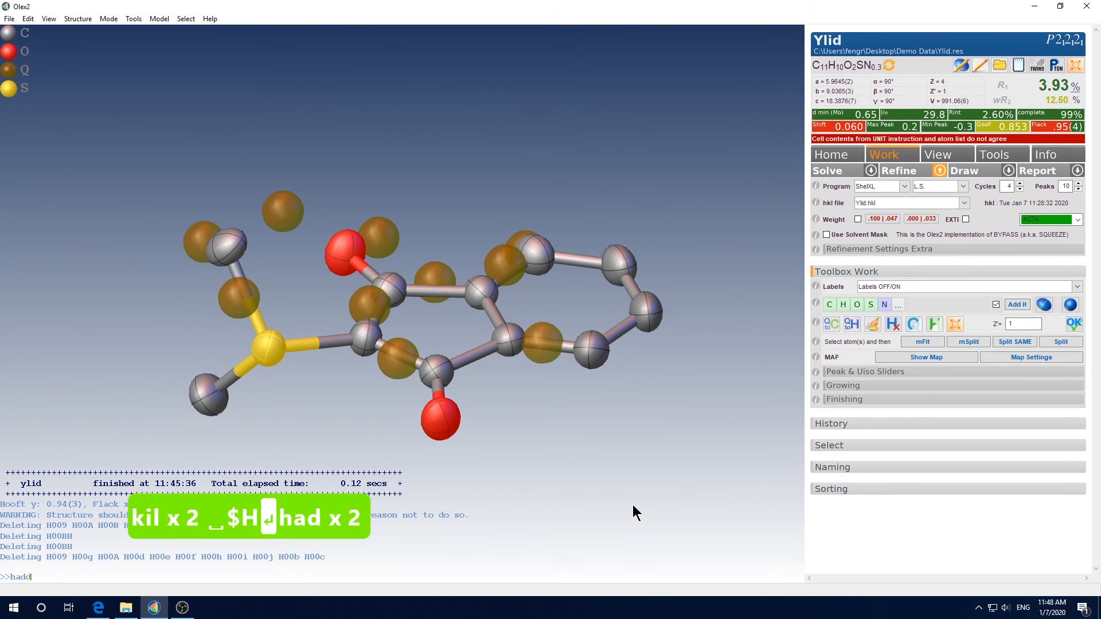
key("Return")
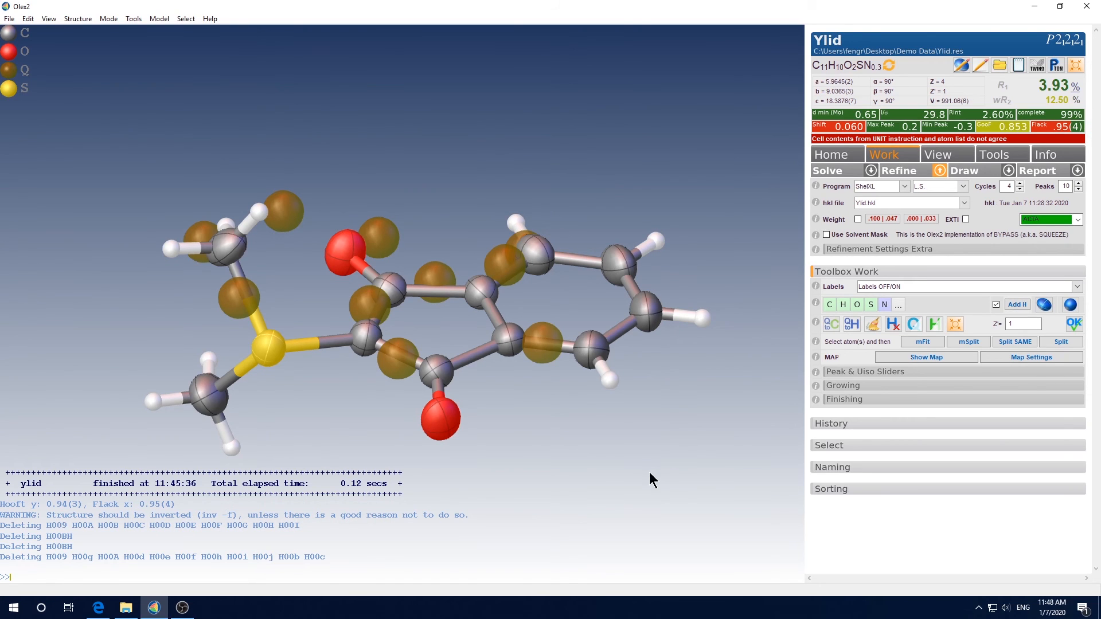
Refine the structure twice, switch on the refined weighting scheme, and refine twice more
left_click(894, 171)
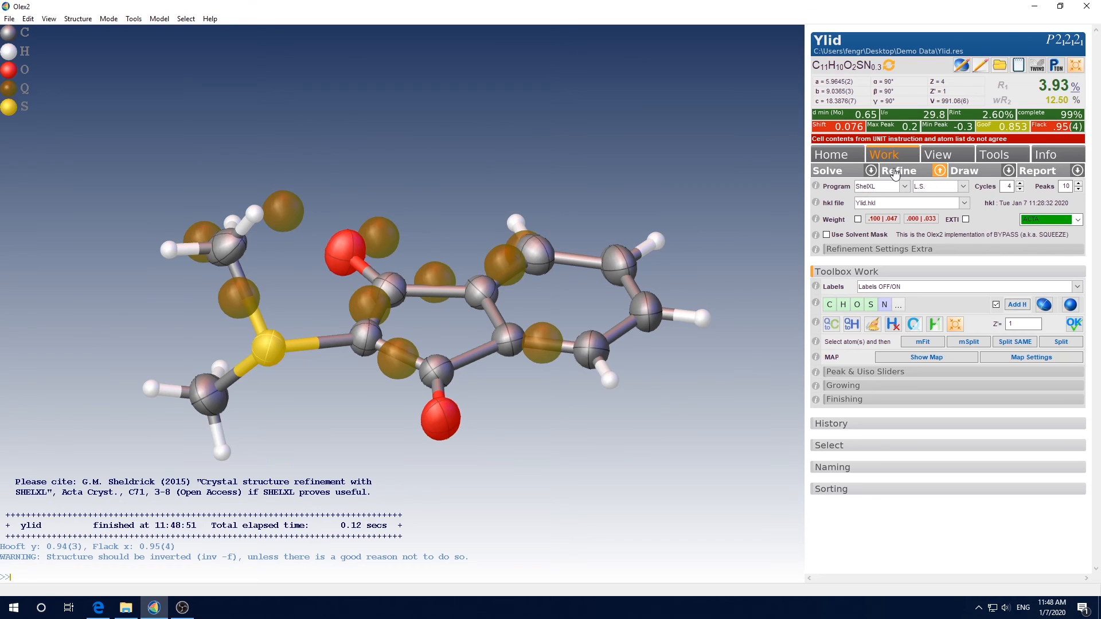
left_click(894, 172)
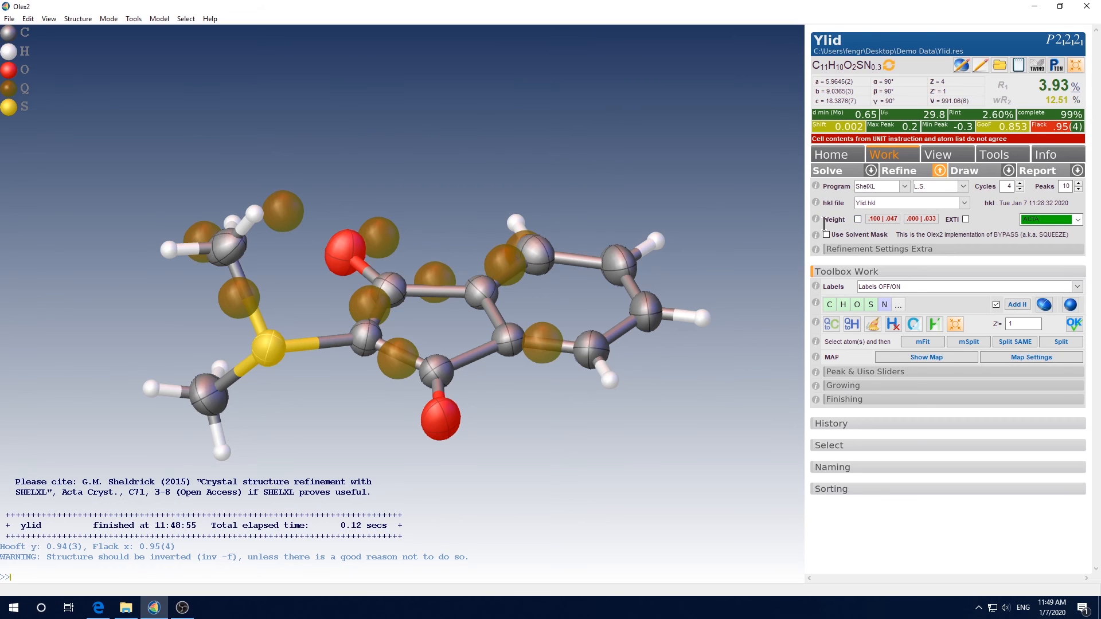
left_click(858, 219)
left_click(893, 173)
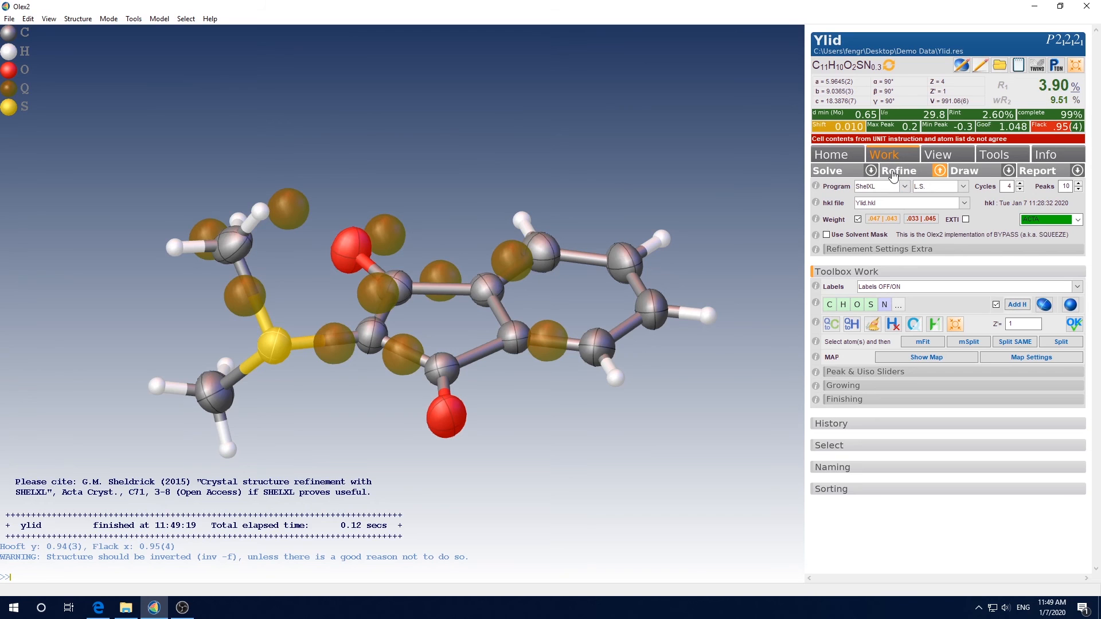
left_click(893, 173)
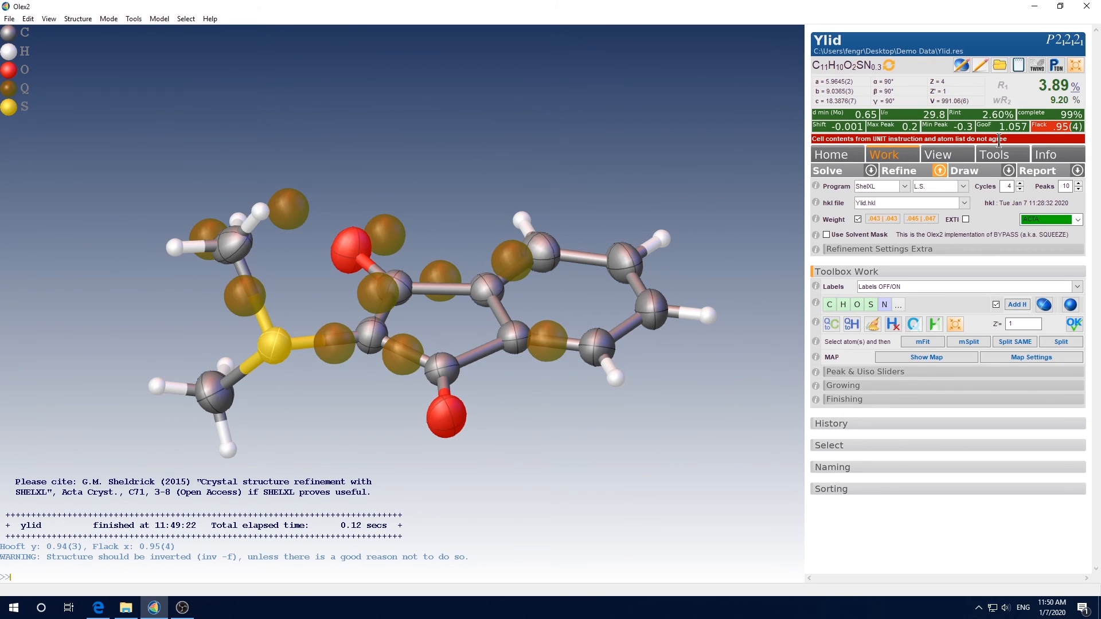
Update the cell contents formula to match the atom list, then refine again
left_click(890, 65)
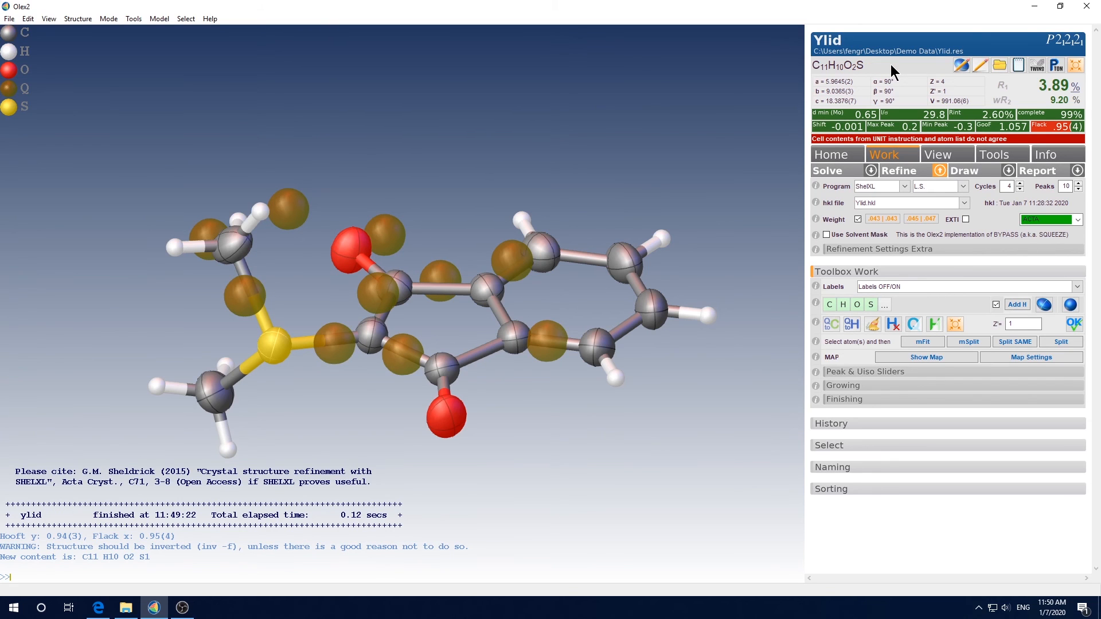
left_click(906, 178)
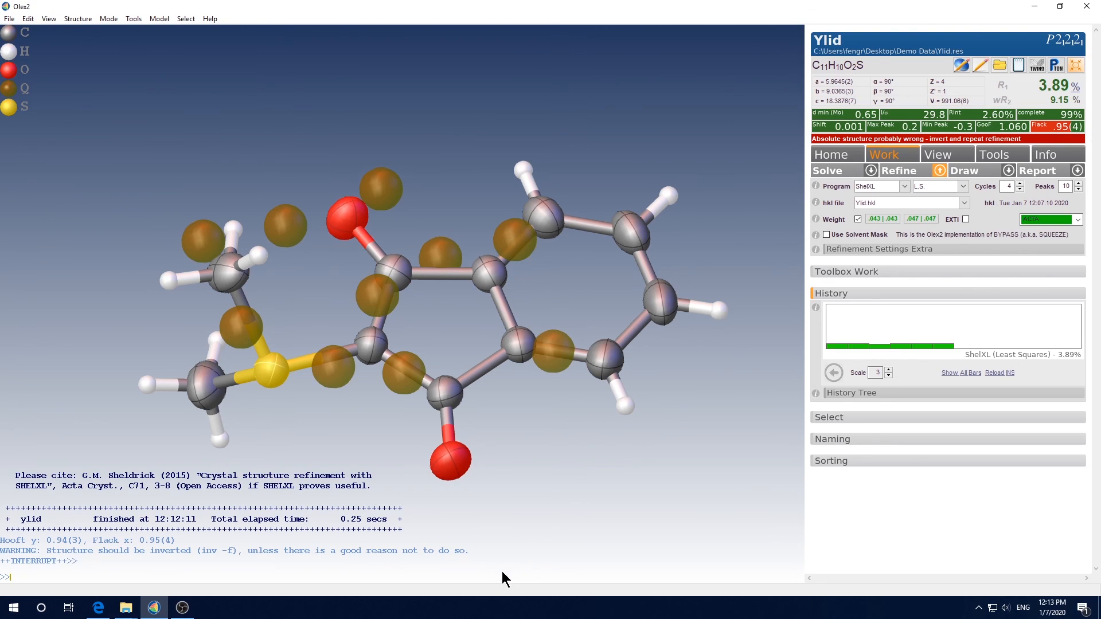
Invert the absolute structure with inv -f and refine the model three more times
type("inv")
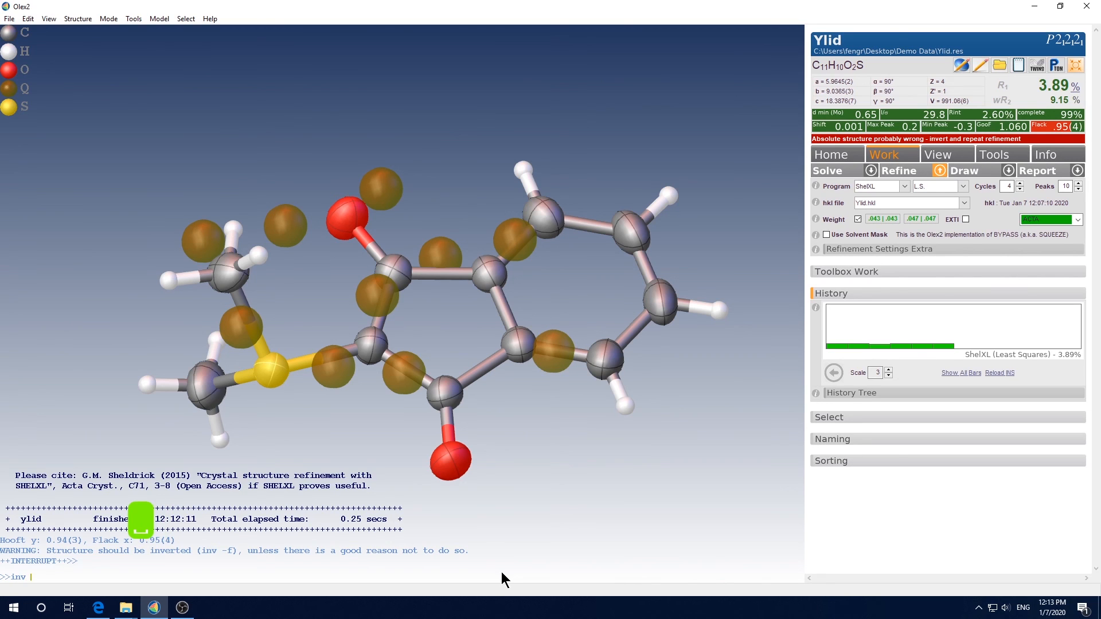
type(" -f")
key("Return")
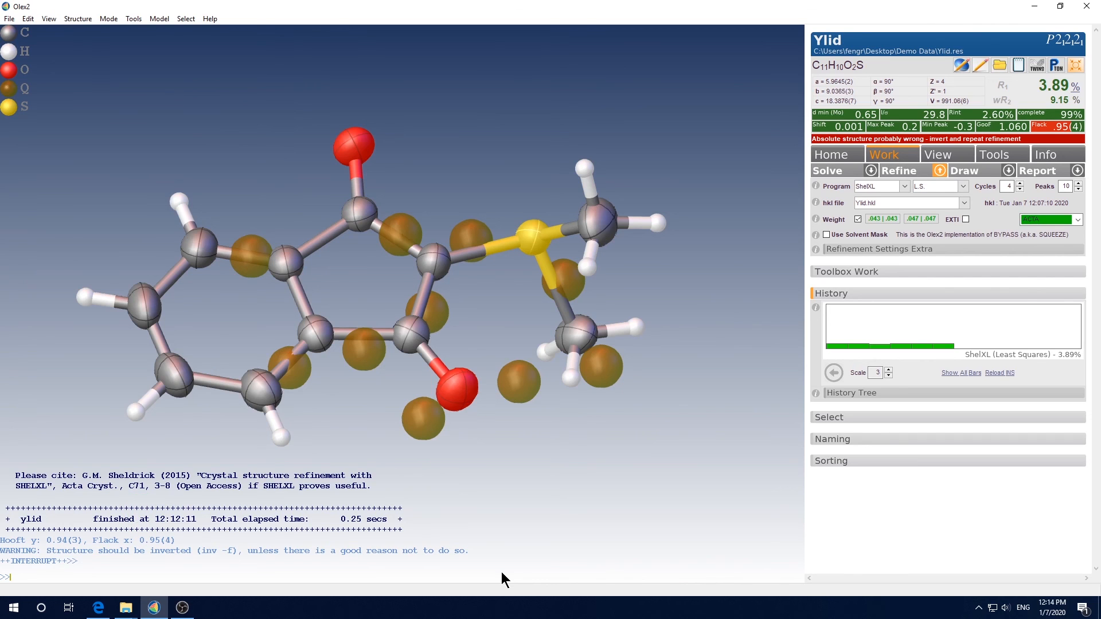
key("ctrl+r")
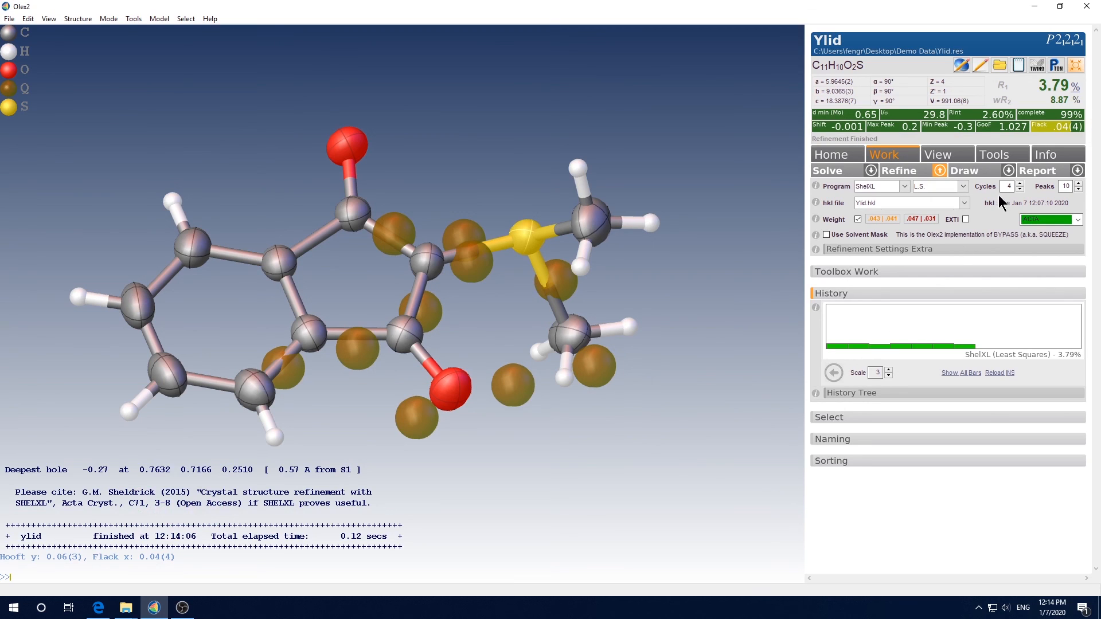
key("ctrl+r")
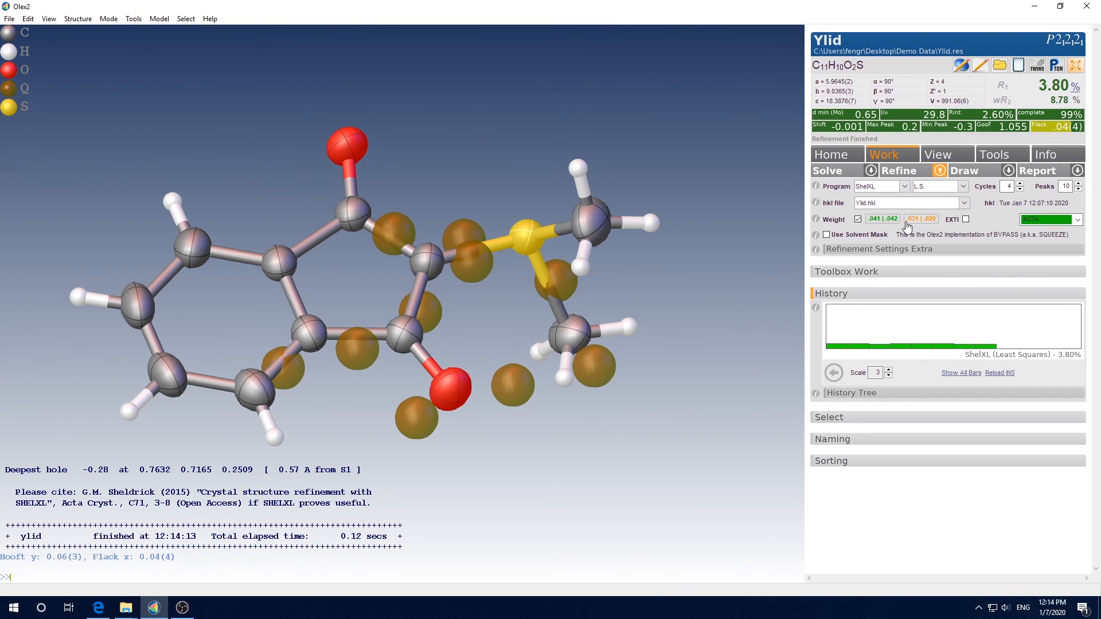
left_click(907, 172)
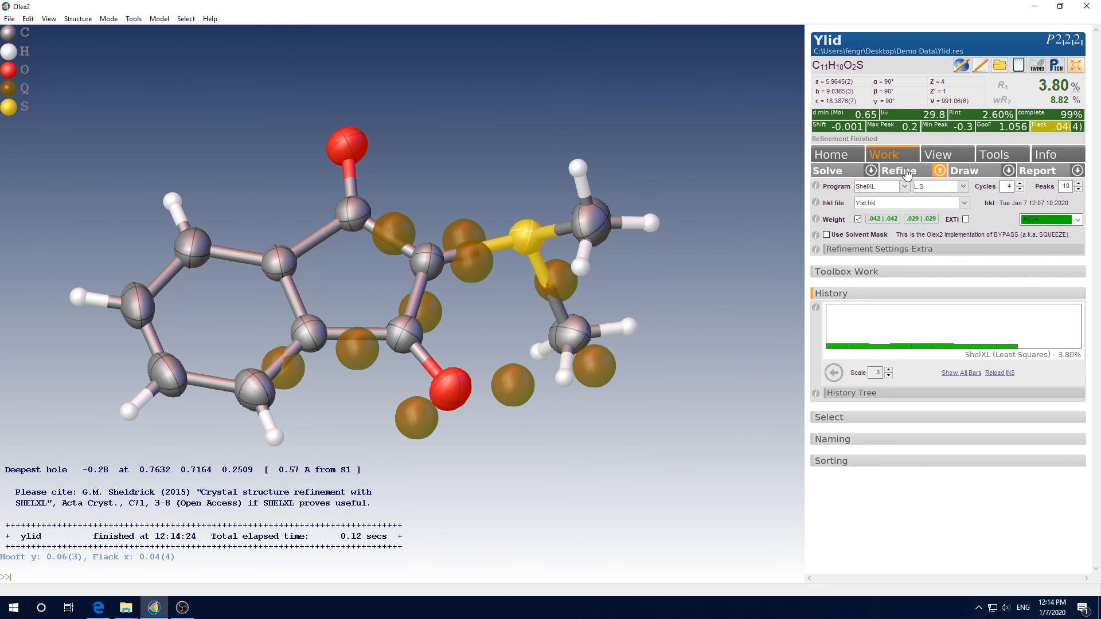